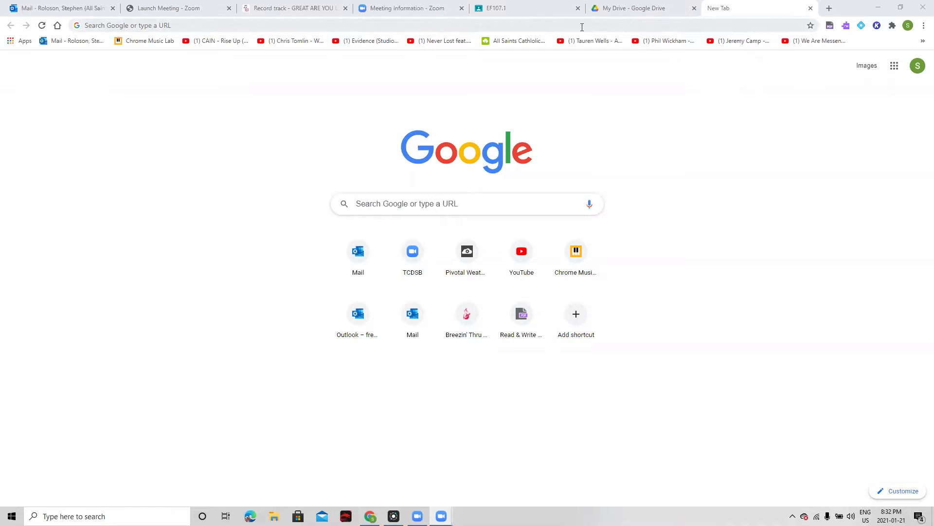
Step: Search Google for "google chrome store" and open the Chrome Web Store from the results
{"action": "left_click", "coordinate": [590, 27]}
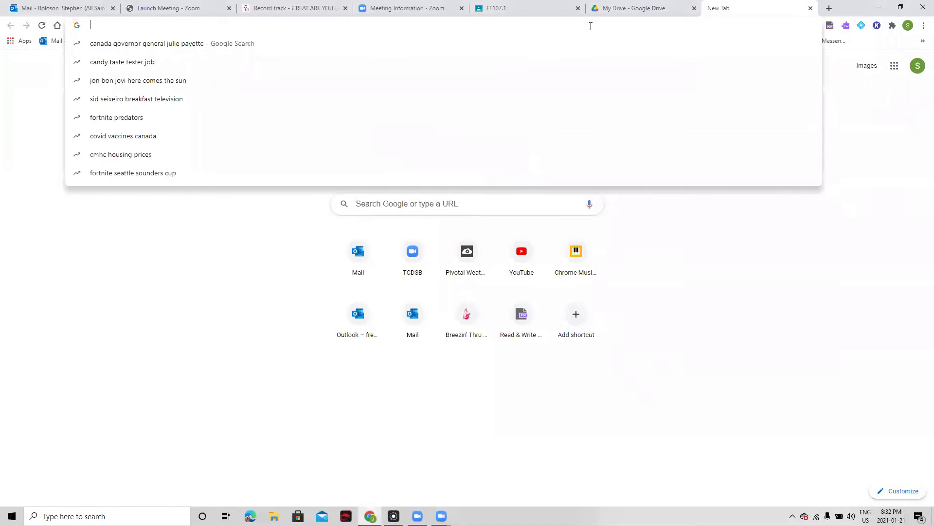
{"action": "type", "text": "chrome"}
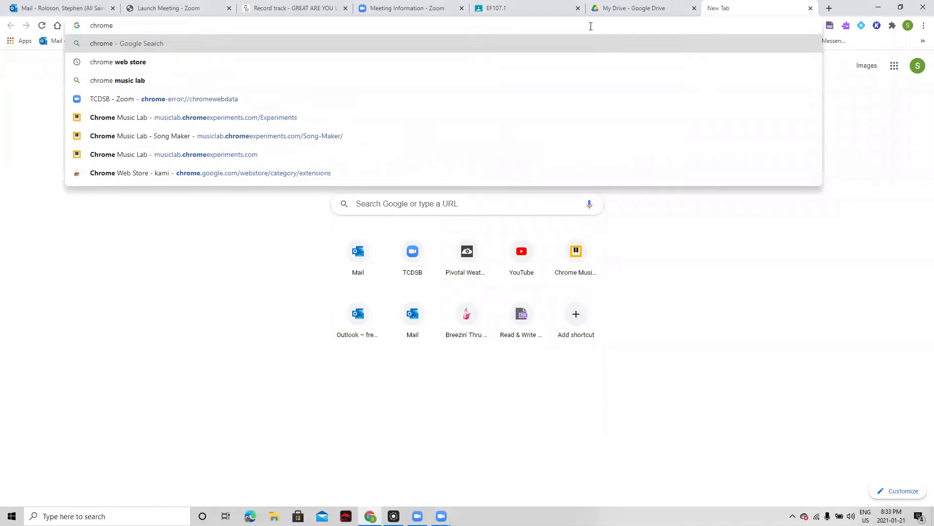
{"action": "key", "text": "BackSpace"}
{"action": "key", "text": "BackSpace"}
{"action": "key", "text": "BackSpace"}
{"action": "key", "text": "BackSpace"}
{"action": "key", "text": "BackSpace"}
{"action": "key", "text": "BackSpace"}
{"action": "key", "text": "BackSpace"}
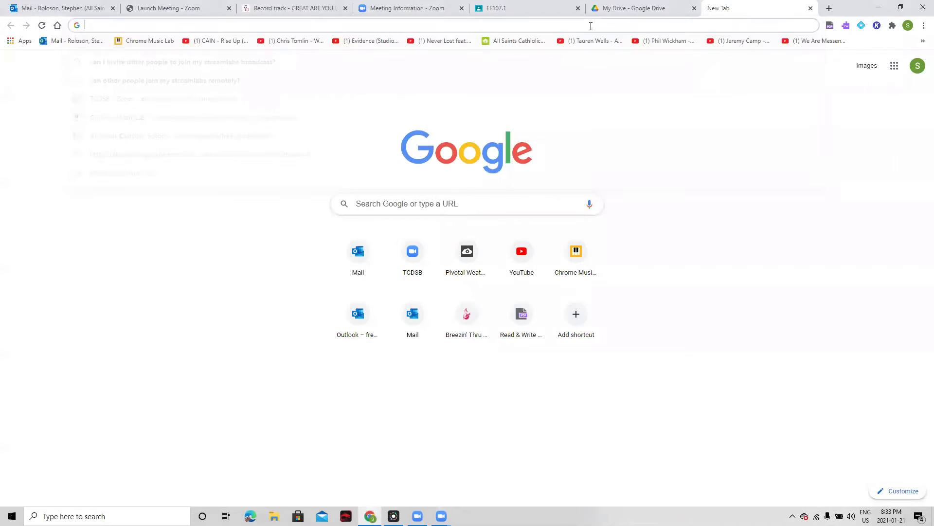
{"action": "type", "text": "google chrome store"}
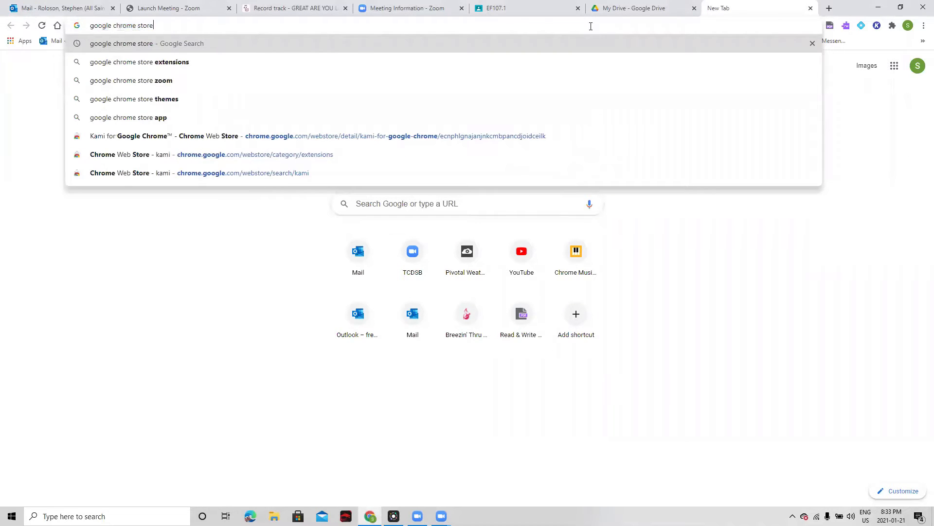
{"action": "key", "text": "Return"}
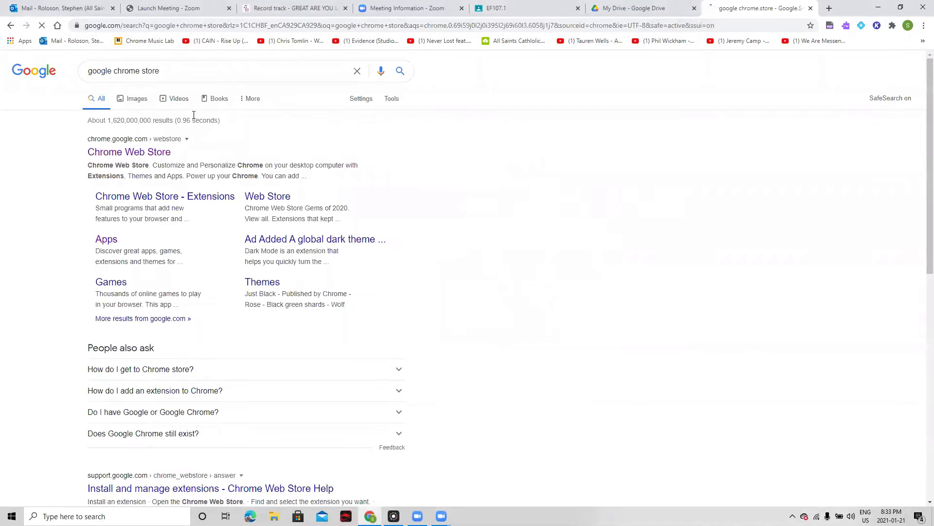
{"action": "left_click", "coordinate": [165, 152]}
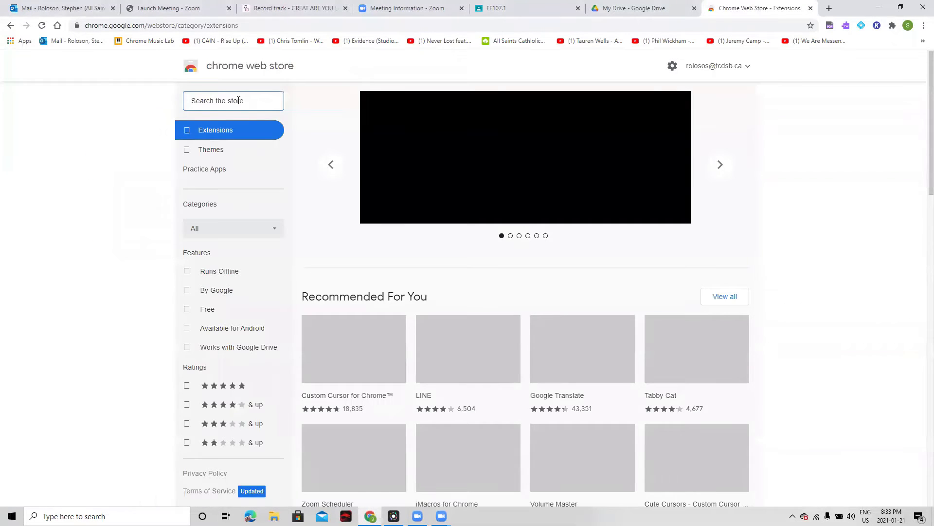
Step: Search the Chrome Web Store for "kami", view the Kami for Google Chrome listing, and close the store
{"action": "left_click", "coordinate": [238, 101]}
{"action": "type", "text": "kami"}
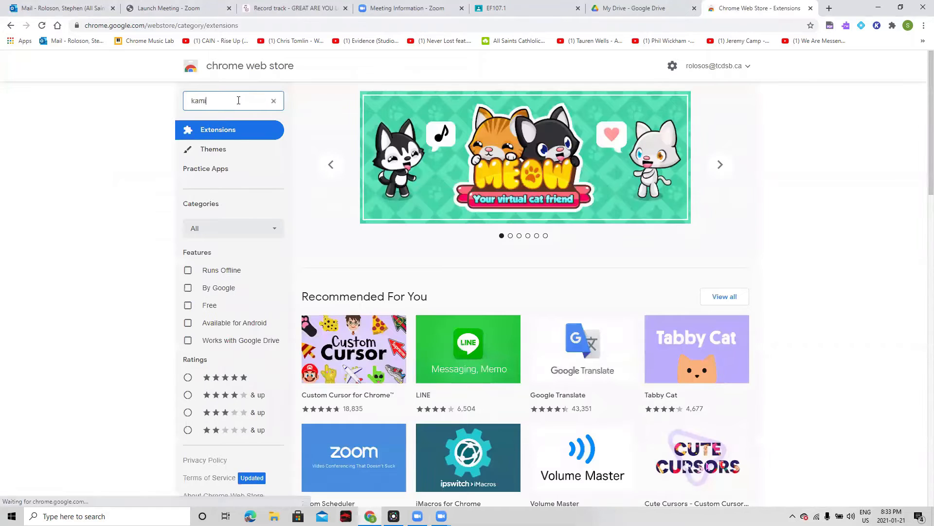
{"action": "key", "text": "Return"}
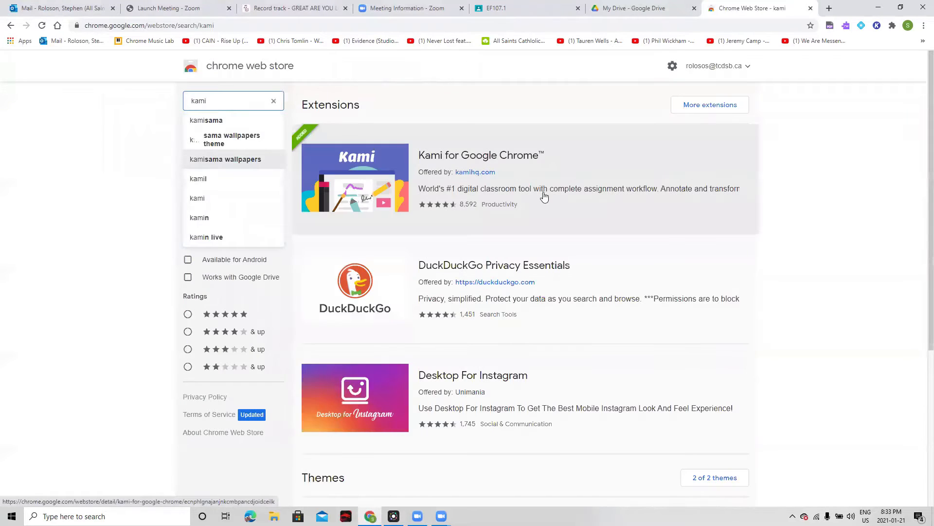
{"action": "left_click", "coordinate": [375, 185]}
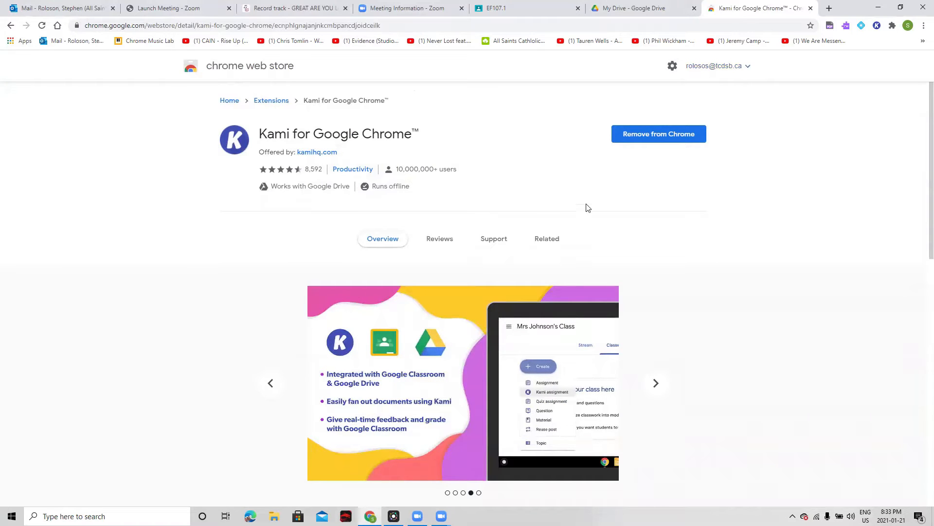
{"action": "left_click", "coordinate": [810, 9]}
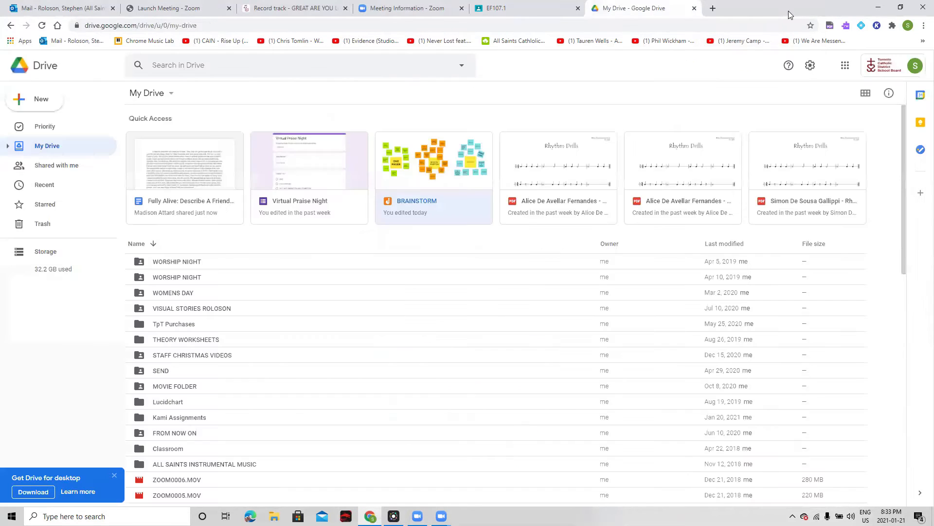
Step: In a new tab, check the list of installed extensions for Kami and the signed-in Google profile
{"action": "left_click", "coordinate": [713, 9]}
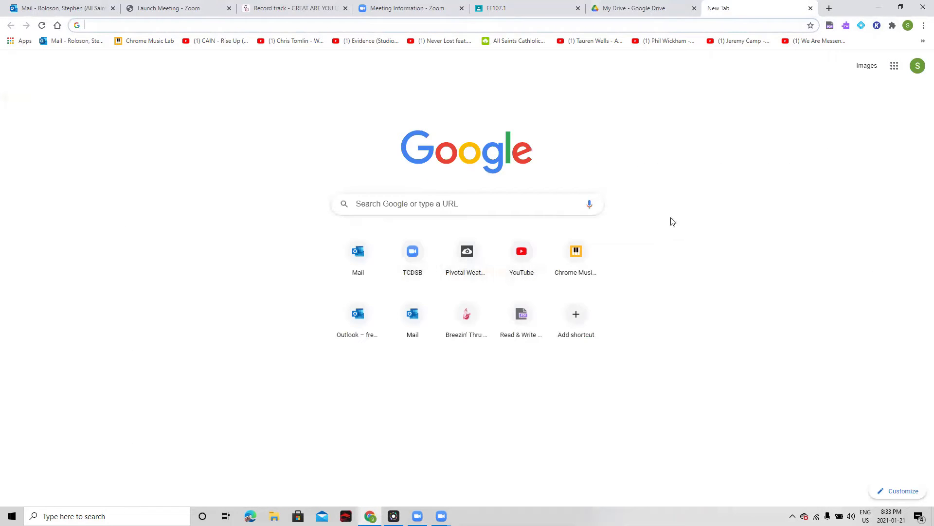
{"action": "left_click", "coordinate": [893, 26]}
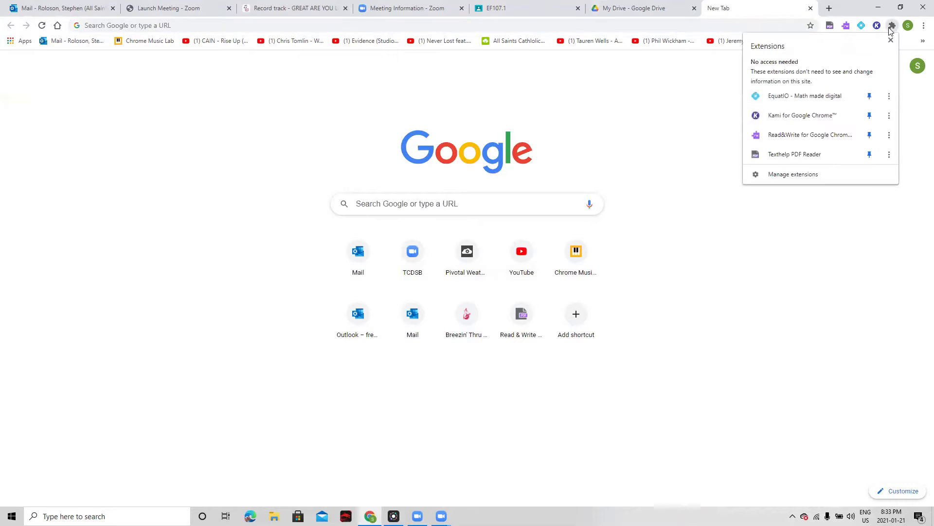
{"action": "left_click", "coordinate": [891, 40]}
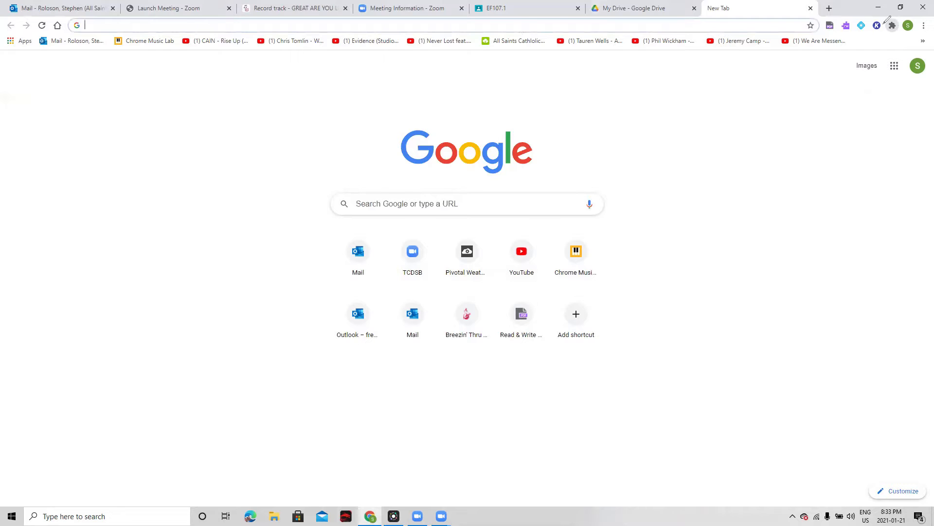
{"action": "left_click_drag", "start_coordinate": [894, 28], "coordinate": [908, 20]}
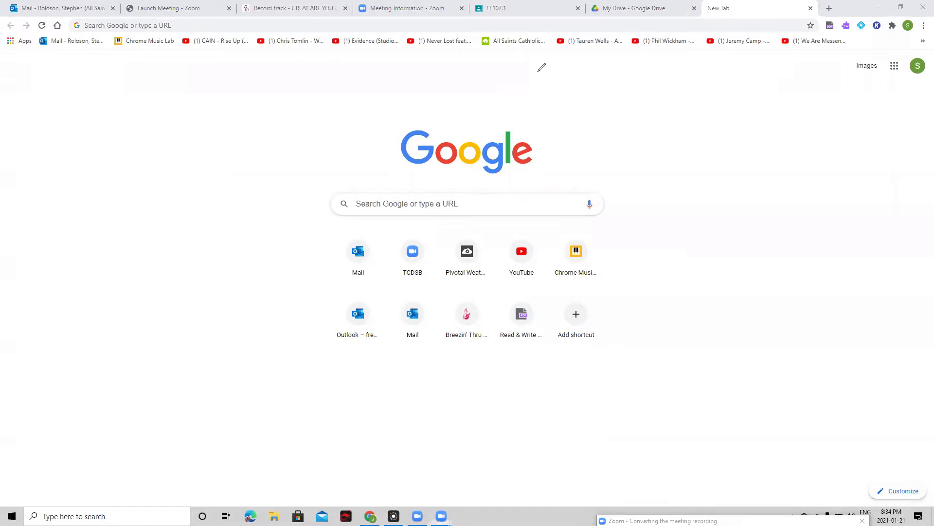
{"action": "left_click", "coordinate": [892, 25]}
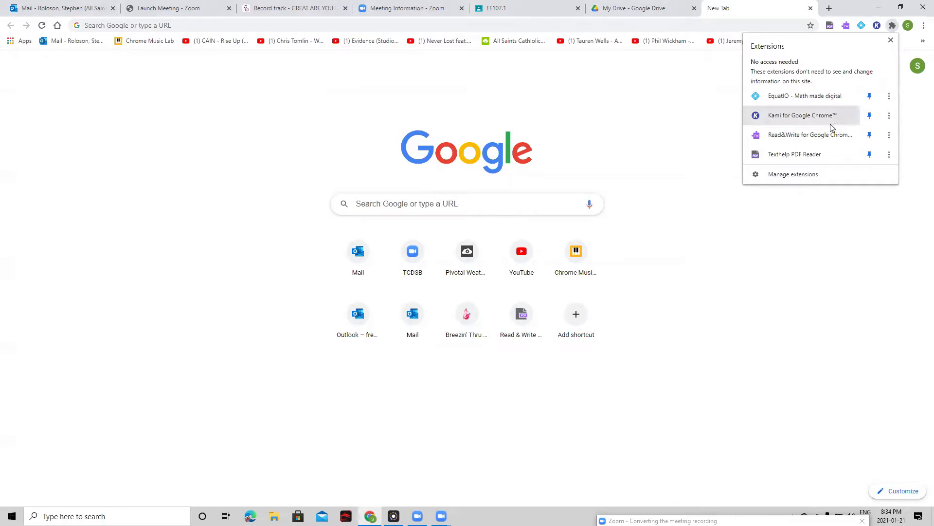
{"action": "left_click", "coordinate": [699, 149]}
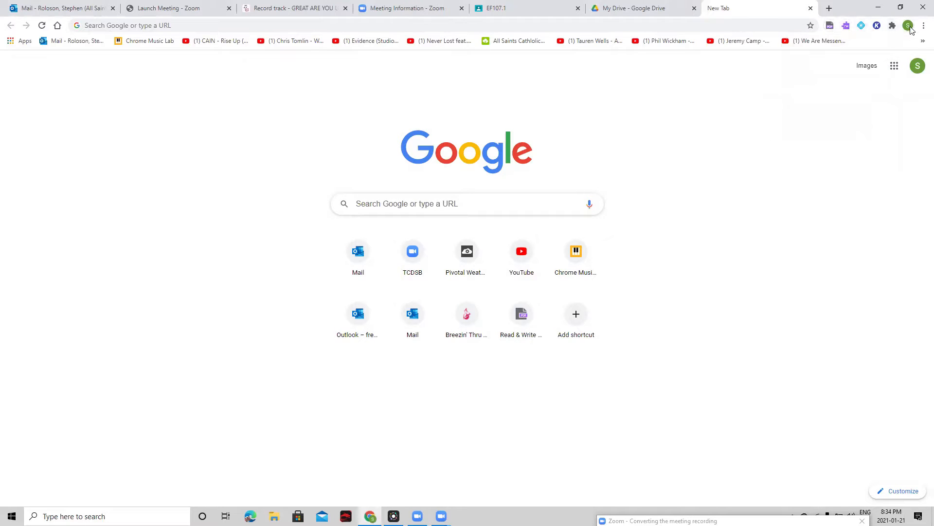
{"action": "left_click", "coordinate": [909, 27]}
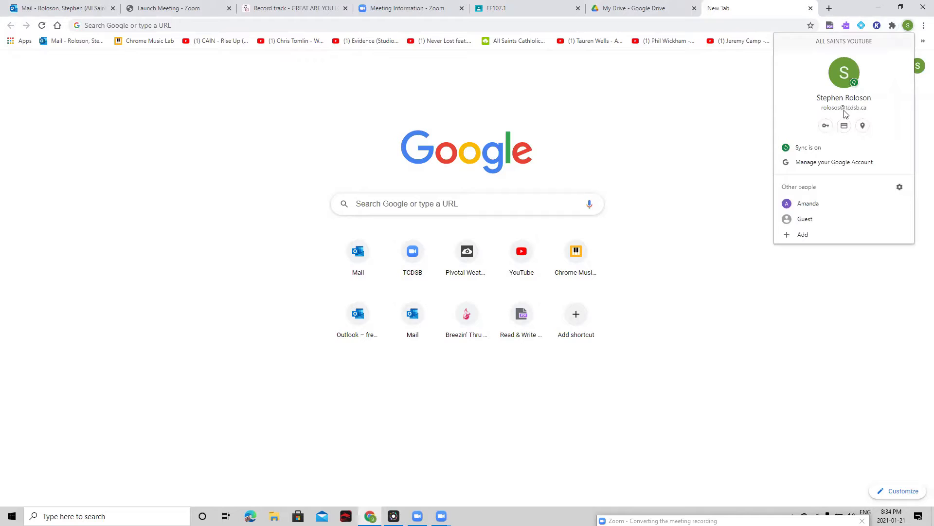
{"action": "left_click", "coordinate": [671, 102]}
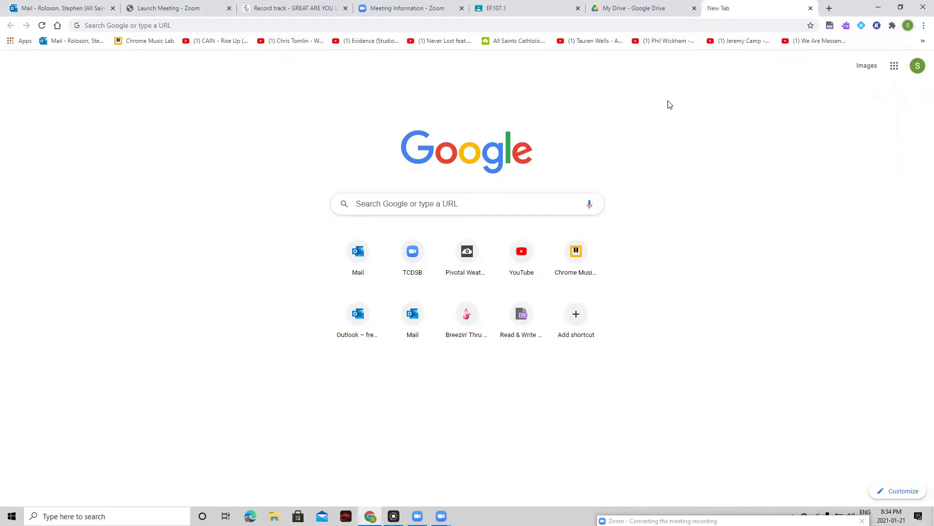
Step: Launch the Kami extension and select December Time Sig.pdf among the recent Google Drive files
{"action": "left_click", "coordinate": [877, 26]}
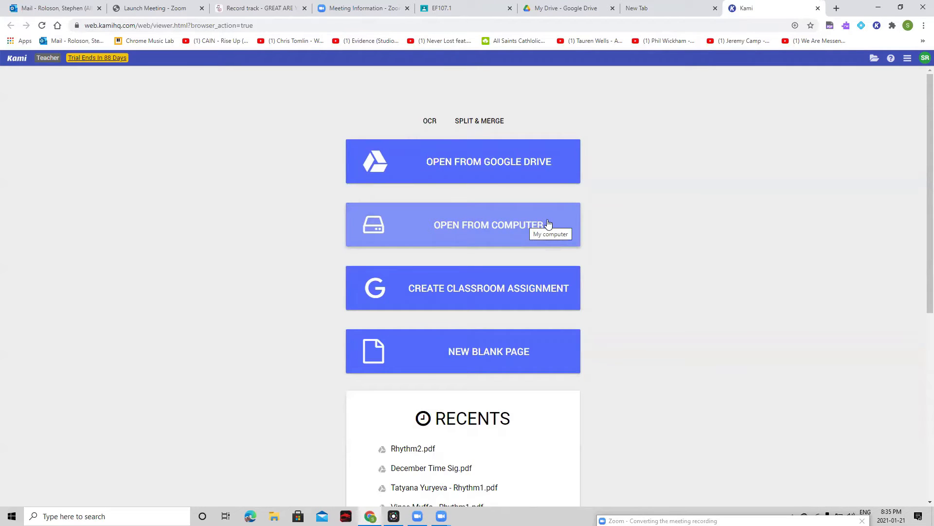
{"action": "left_click", "coordinate": [501, 162]}
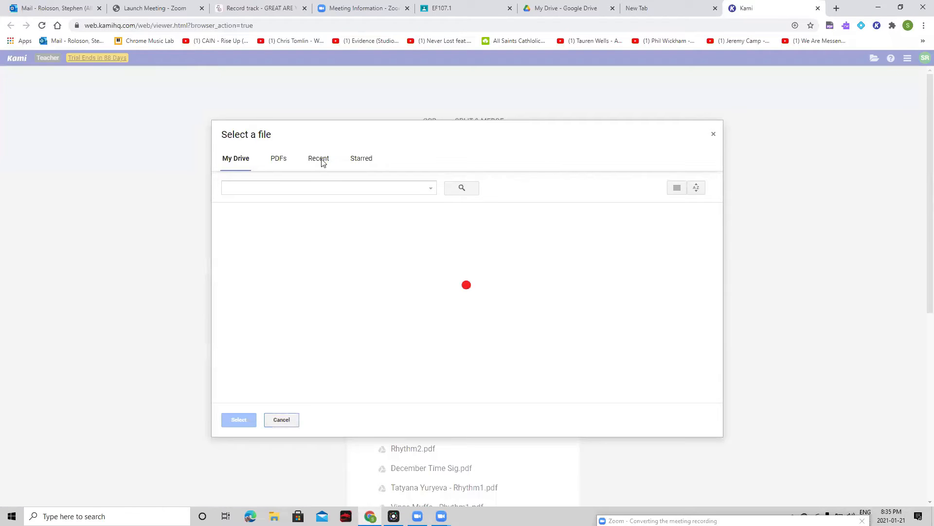
{"action": "left_click", "coordinate": [320, 159]}
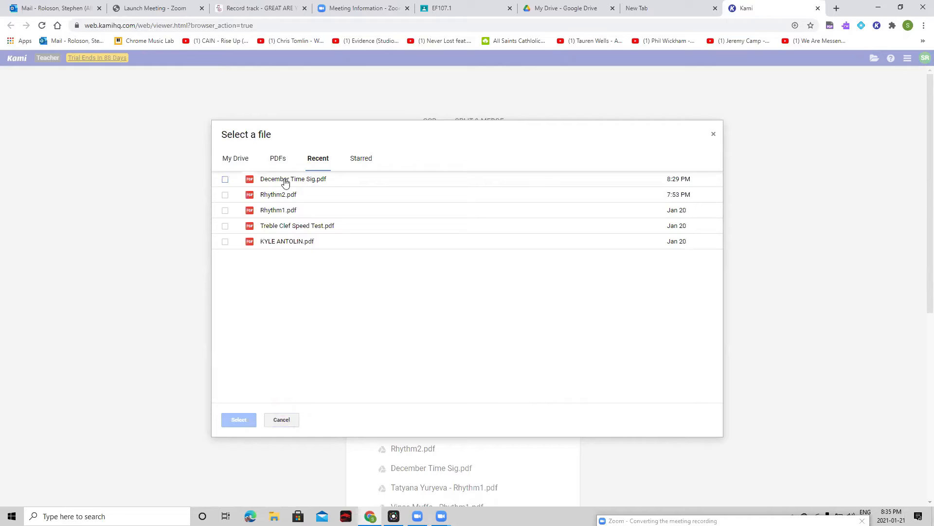
{"action": "left_click", "coordinate": [225, 180]}
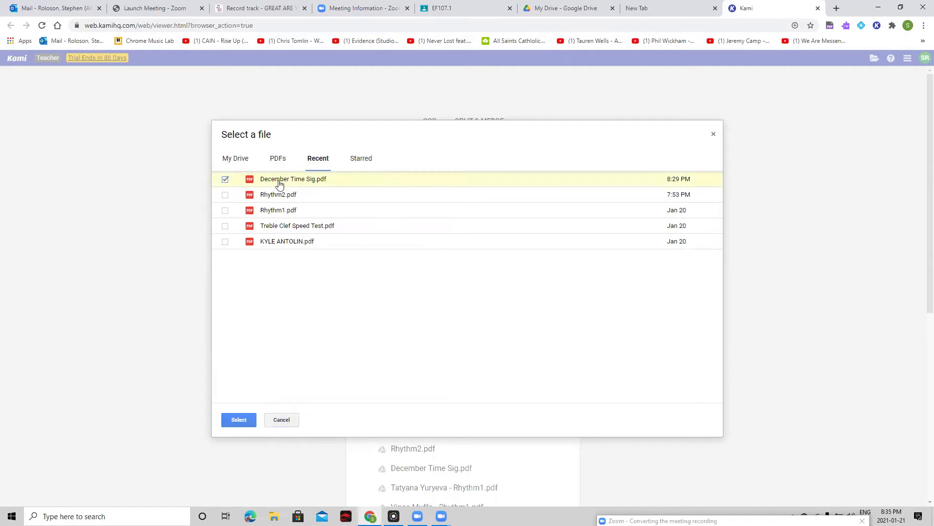
Step: Browse the PDFs in Google Drive instead and open 2019-01.pdf in Kami
{"action": "left_click", "coordinate": [275, 159]}
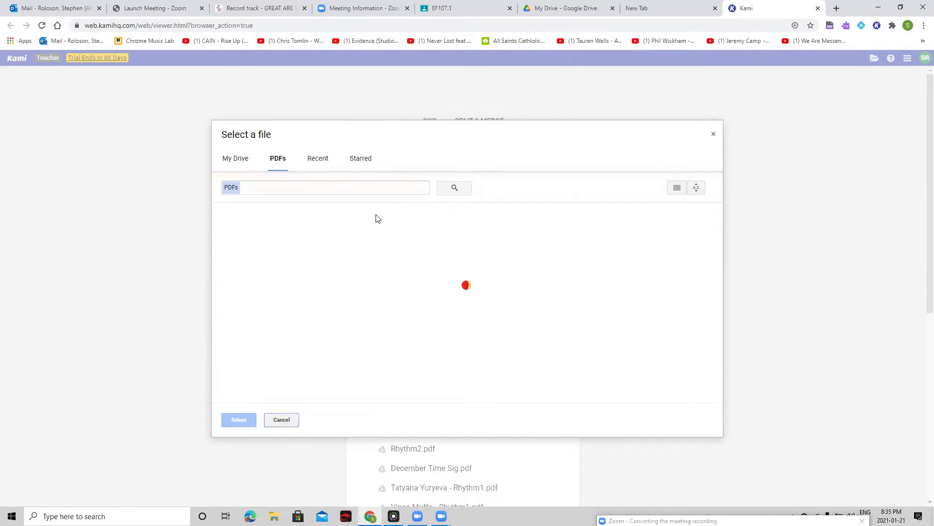
{"action": "scroll", "coordinate": [570, 335], "scroll_direction": "down", "scroll_amount": 7}
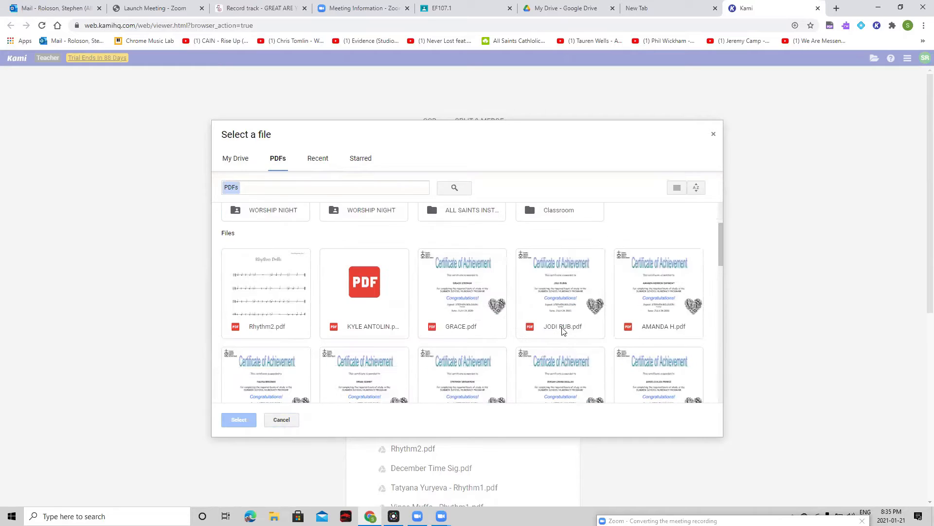
{"action": "scroll", "coordinate": [632, 324], "scroll_direction": "down", "scroll_amount": 10}
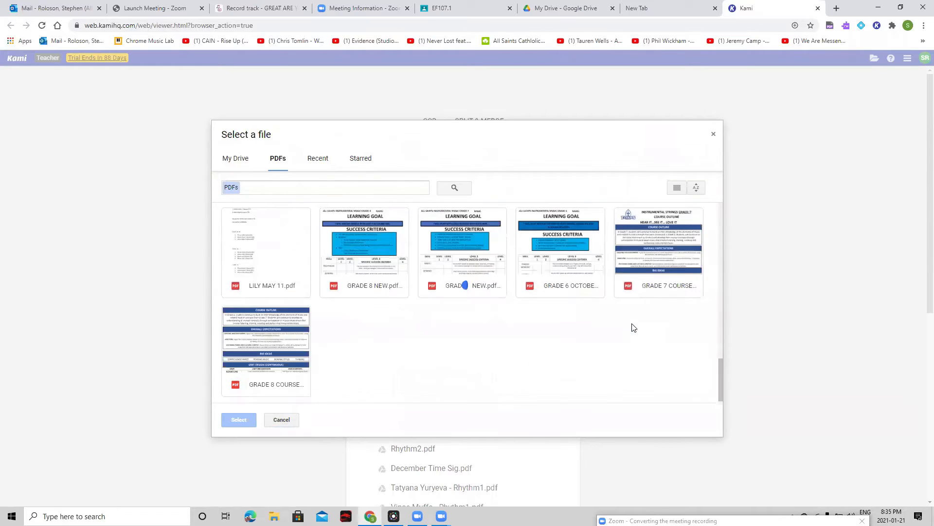
{"action": "scroll", "coordinate": [602, 331], "scroll_direction": "down", "scroll_amount": 10}
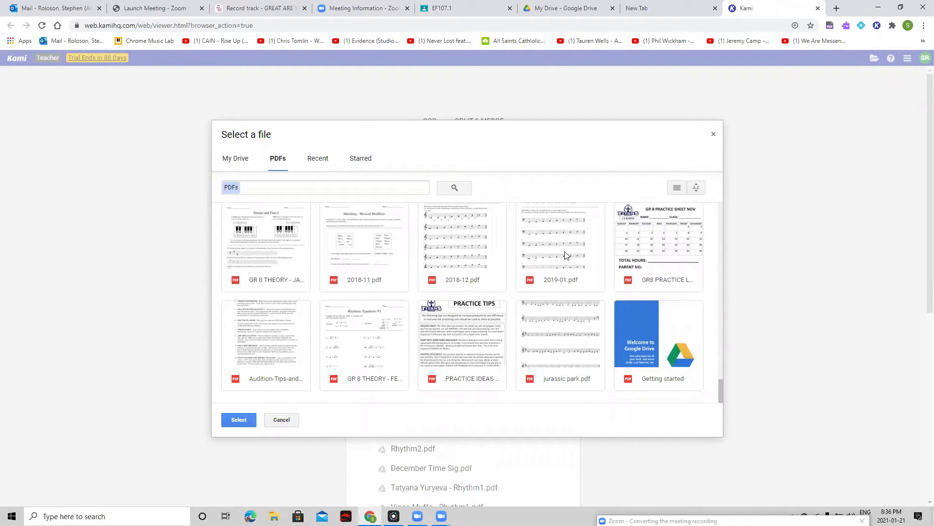
{"action": "left_click", "coordinate": [544, 246]}
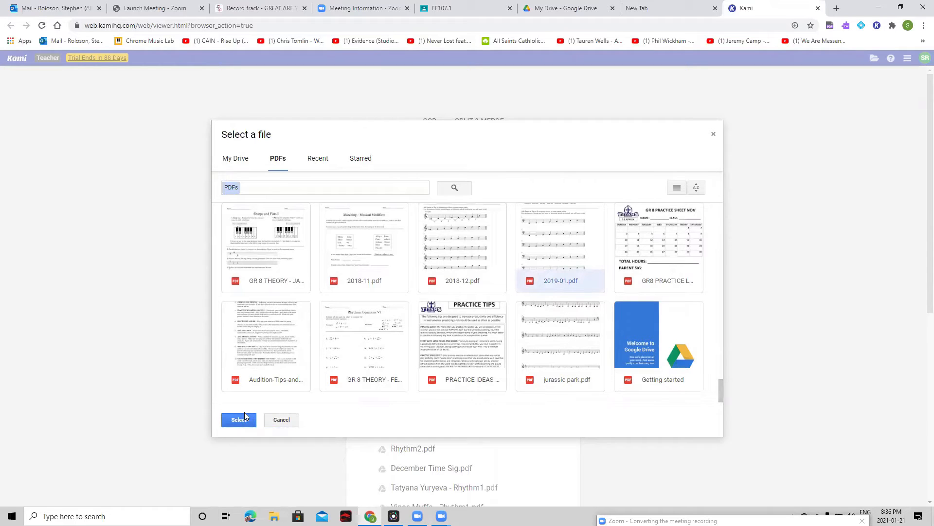
{"action": "left_click", "coordinate": [272, 246]}
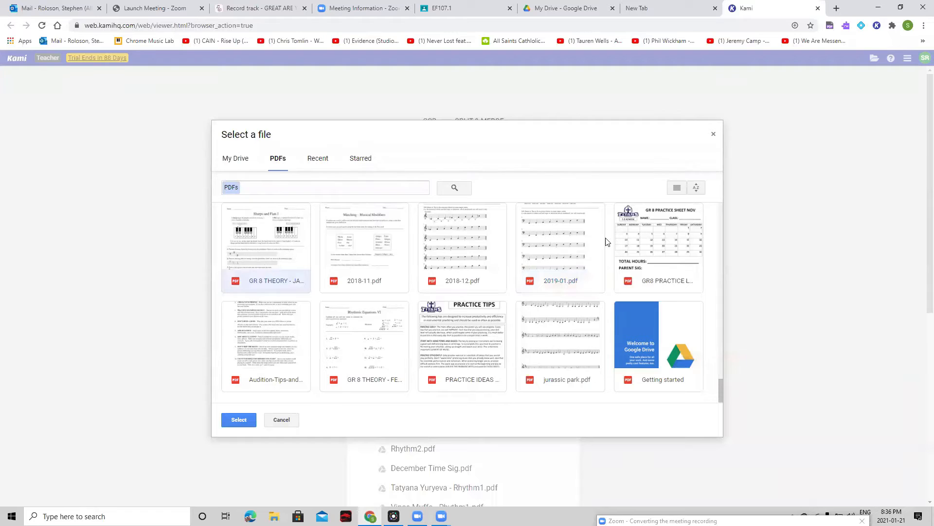
{"action": "left_click", "coordinate": [575, 250]}
{"action": "left_click", "coordinate": [240, 420]}
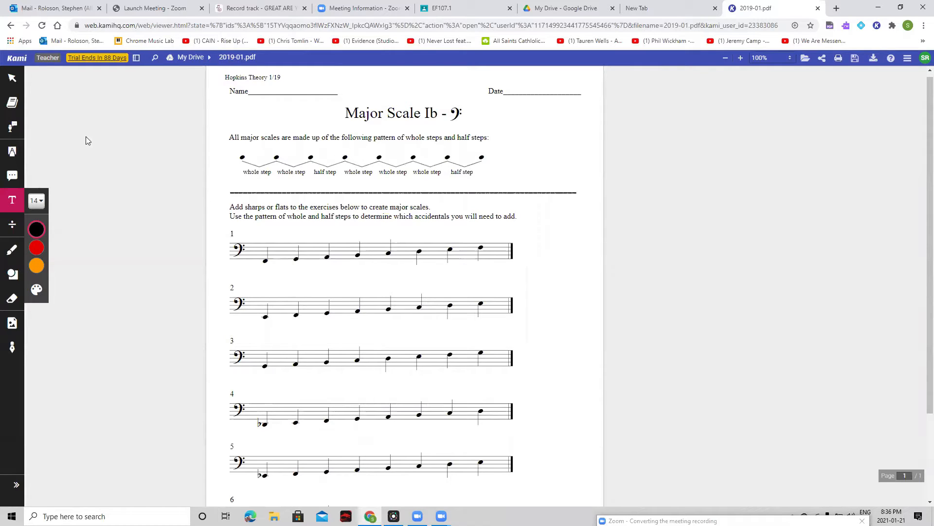
Step: Look through the Select, Dictionary and Text to Speech tools, and select the sentence beginning "All major scales are made up" for reading aloud
{"action": "left_click", "coordinate": [13, 84]}
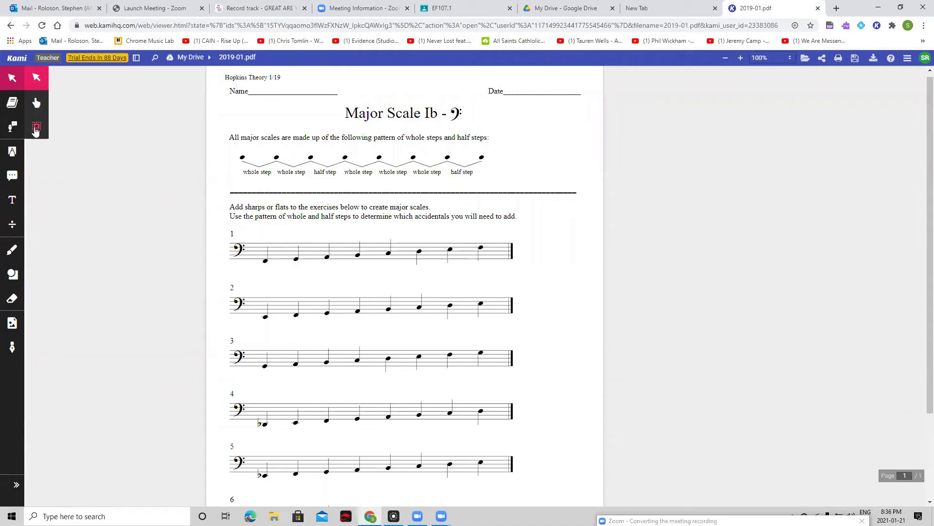
{"action": "left_click", "coordinate": [13, 102]}
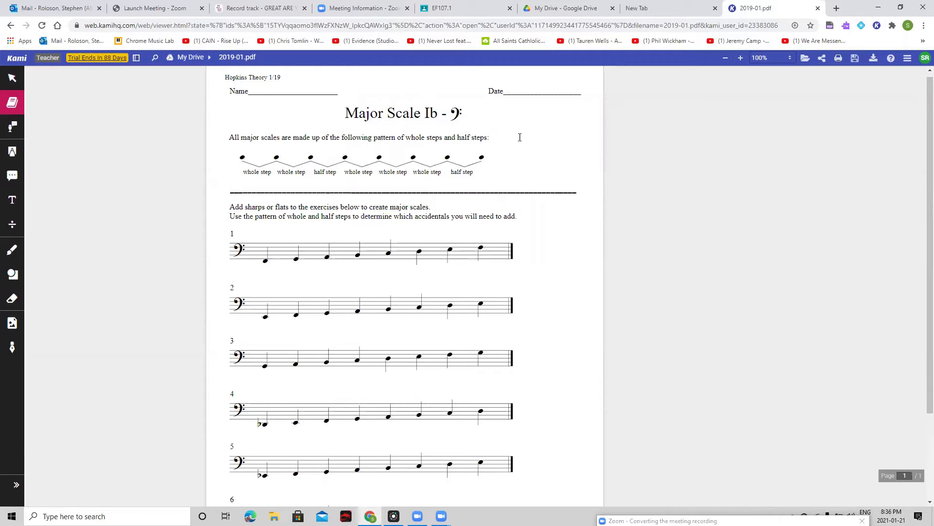
{"action": "left_click", "coordinate": [14, 128]}
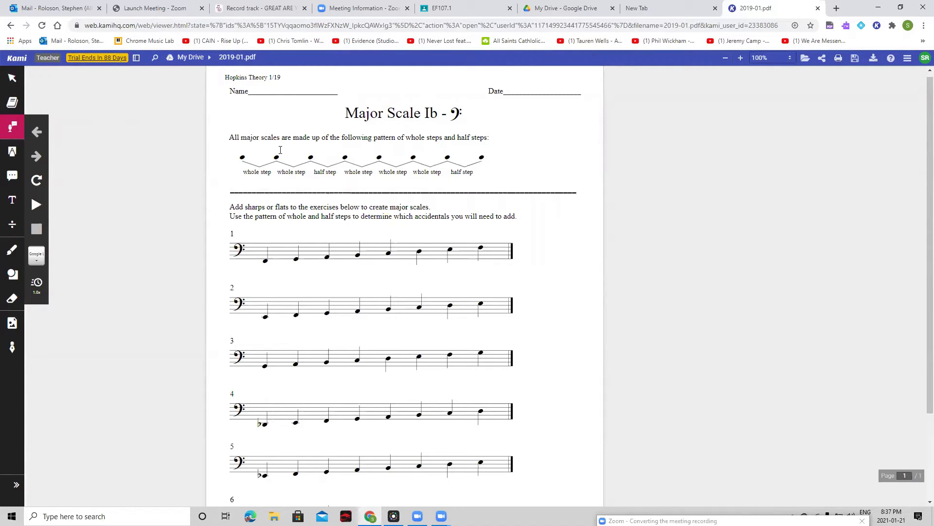
{"action": "left_click_drag", "start_coordinate": [226, 137], "coordinate": [504, 137]}
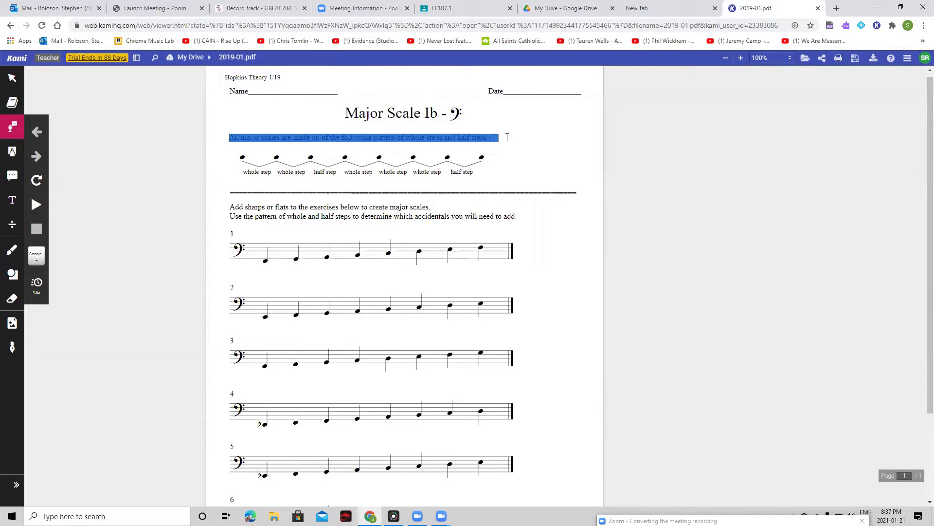
Step: Use Text to Speech to read the page aloud, stop it, and play only the sentence beginning "All major scales are made up"
{"action": "left_click", "coordinate": [13, 200]}
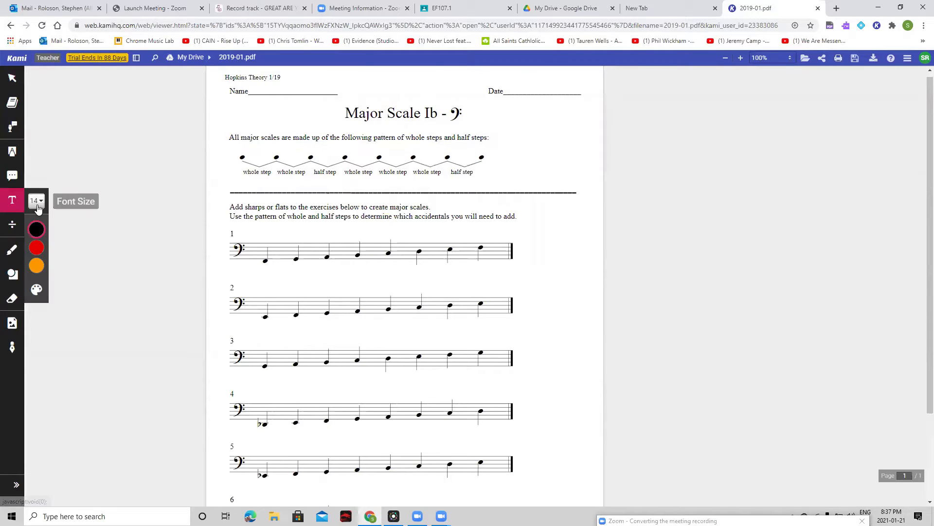
{"action": "left_click", "coordinate": [37, 206]}
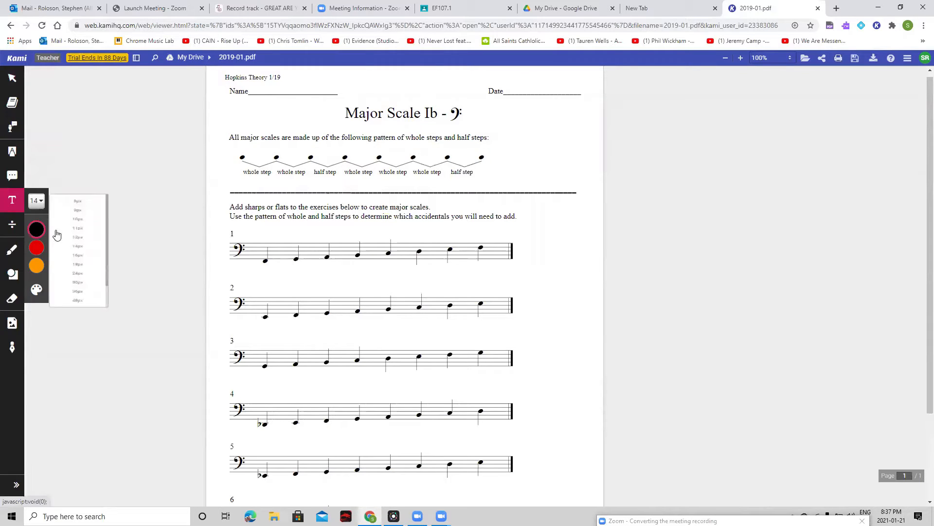
{"action": "left_click", "coordinate": [12, 126]}
{"action": "left_click", "coordinate": [36, 204]}
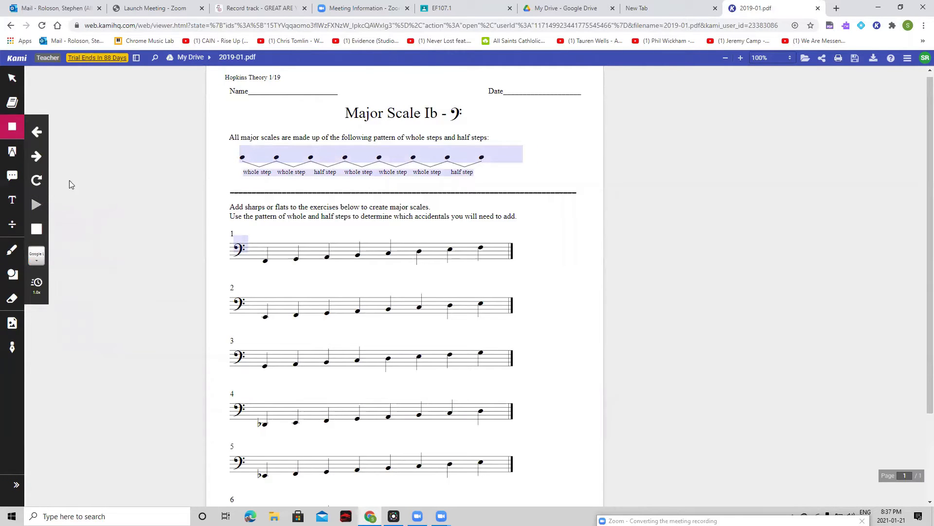
{"action": "left_click", "coordinate": [36, 228]}
{"action": "left_click_drag", "start_coordinate": [228, 134], "coordinate": [511, 137]}
{"action": "left_click", "coordinate": [37, 204]}
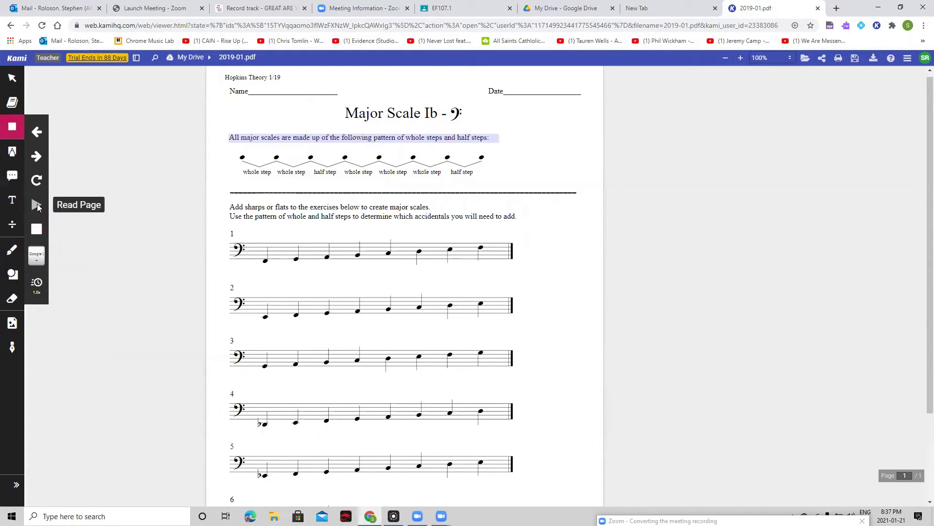
{"action": "left_click", "coordinate": [13, 128]}
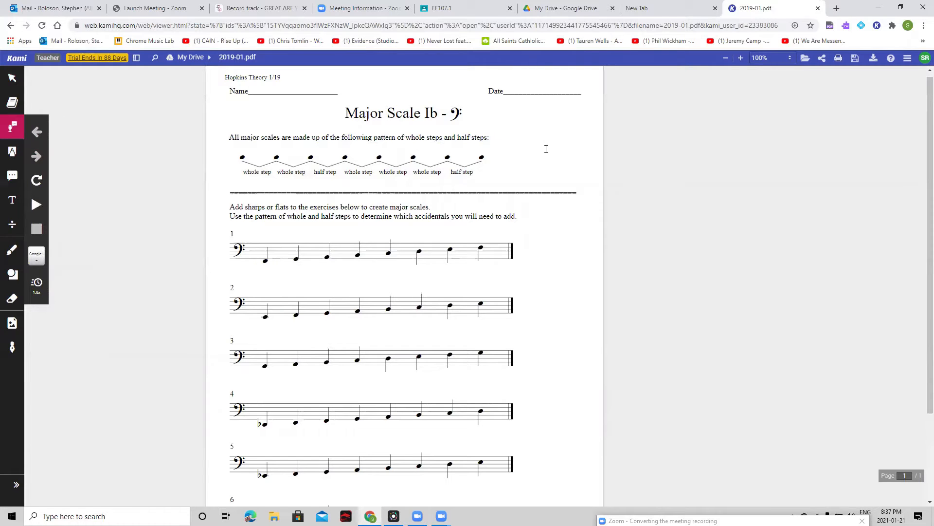
Step: Change the Text to Speech voice to Google français and briefly try reading the page aloud
{"action": "left_click", "coordinate": [36, 256]}
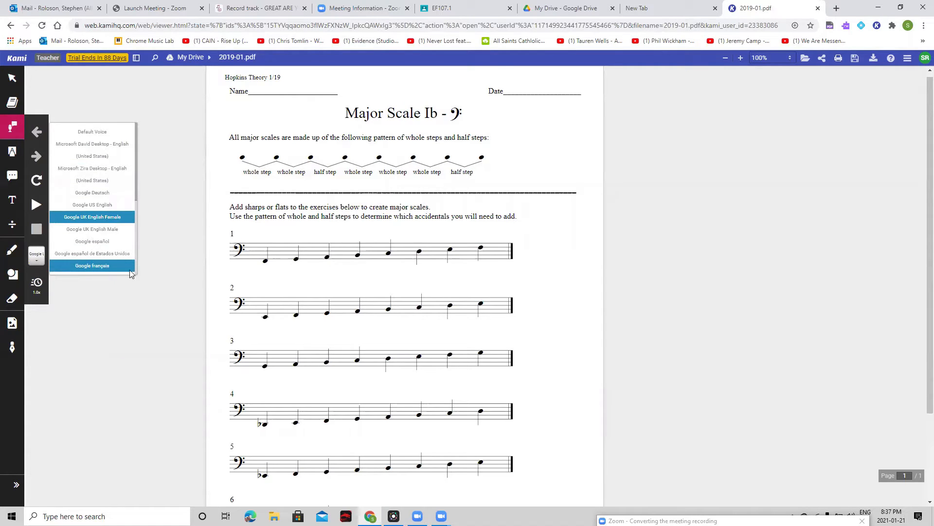
{"action": "left_click", "coordinate": [130, 273]}
{"action": "left_click", "coordinate": [42, 205]}
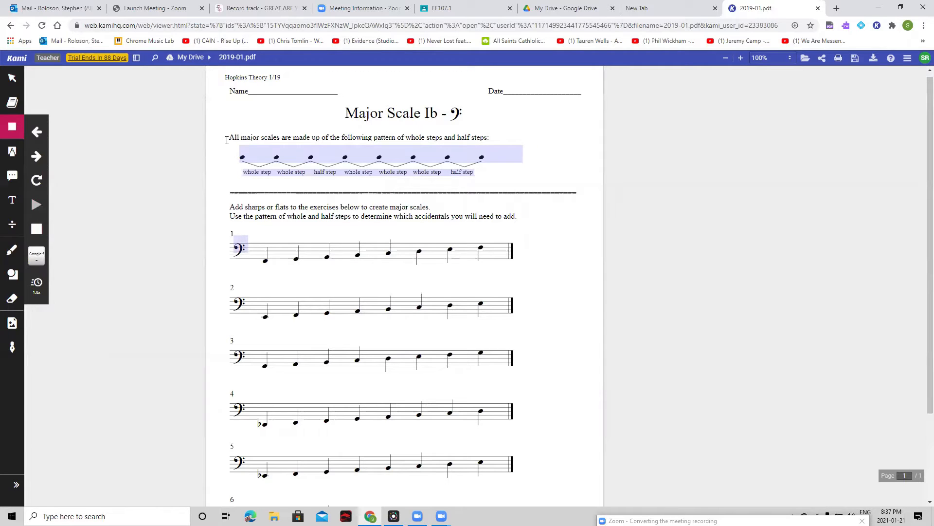
{"action": "left_click", "coordinate": [13, 128]}
Step: Play the sentence beginning "All major scales are made up" in the chosen voice, and set the reading speed to 1.2x
{"action": "left_click_drag", "start_coordinate": [228, 137], "coordinate": [499, 139]}
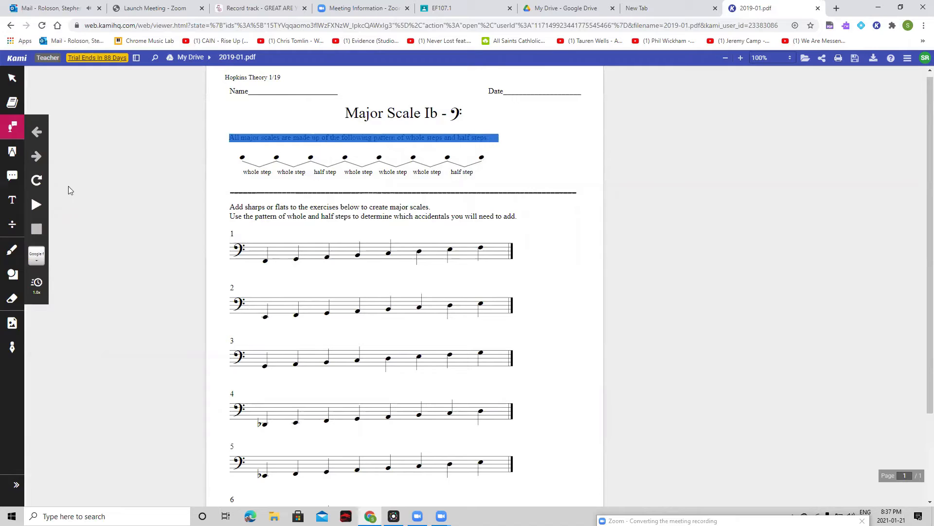
{"action": "left_click", "coordinate": [39, 207]}
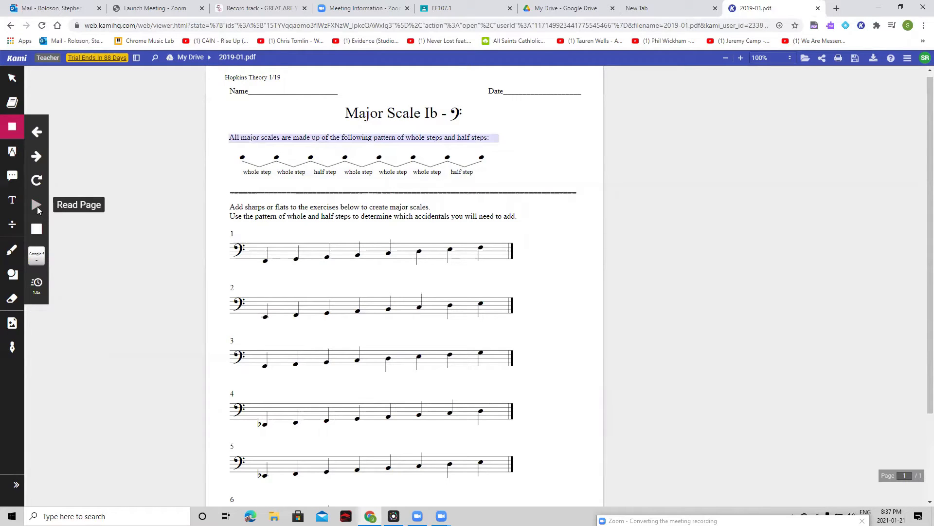
{"action": "left_click", "coordinate": [37, 229]}
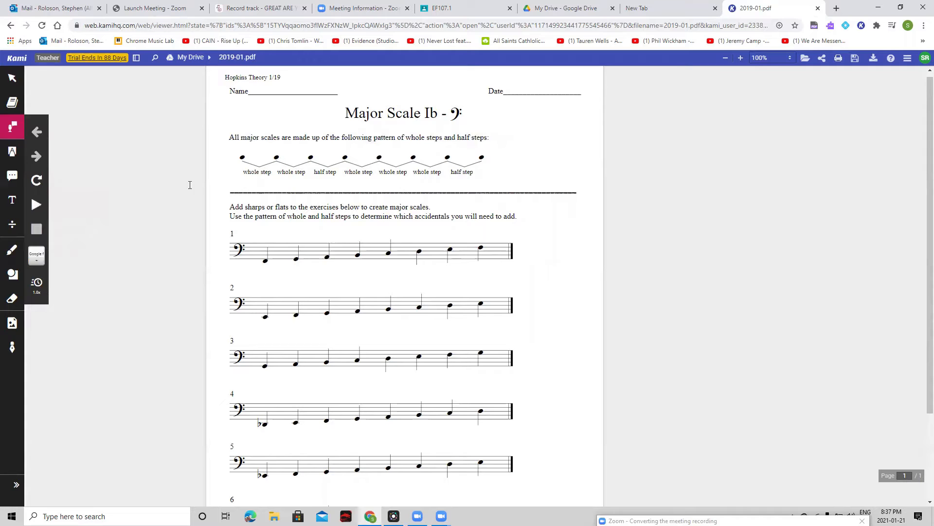
{"action": "left_click", "coordinate": [39, 290]}
{"action": "mouse_move", "coordinate": [86, 286]}
{"action": "left_mouse_down"}
{"action": "mouse_move", "coordinate": [108, 290]}
{"action": "mouse_move", "coordinate": [94, 291]}
{"action": "left_mouse_up"}
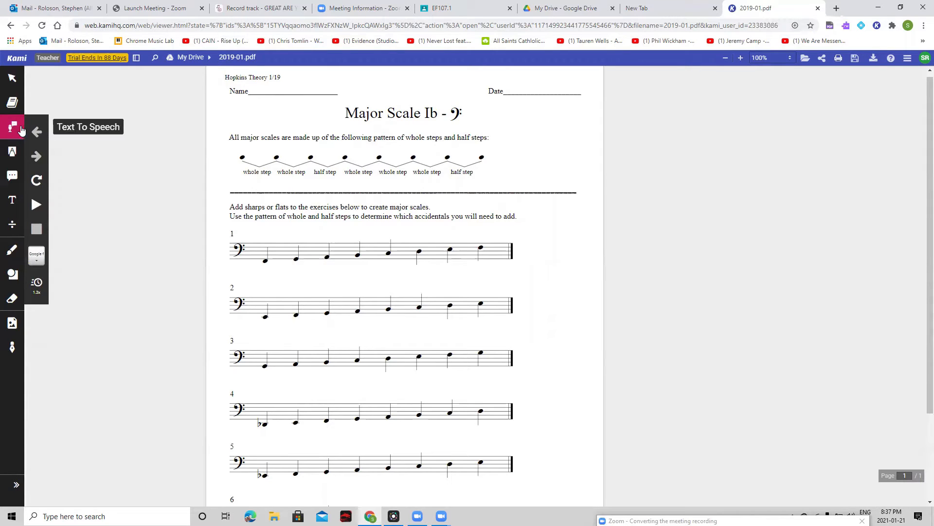
Step: Highlight the word "Add" in the exercise instructions in pink with the text highlight markup
{"action": "left_click", "coordinate": [12, 154]}
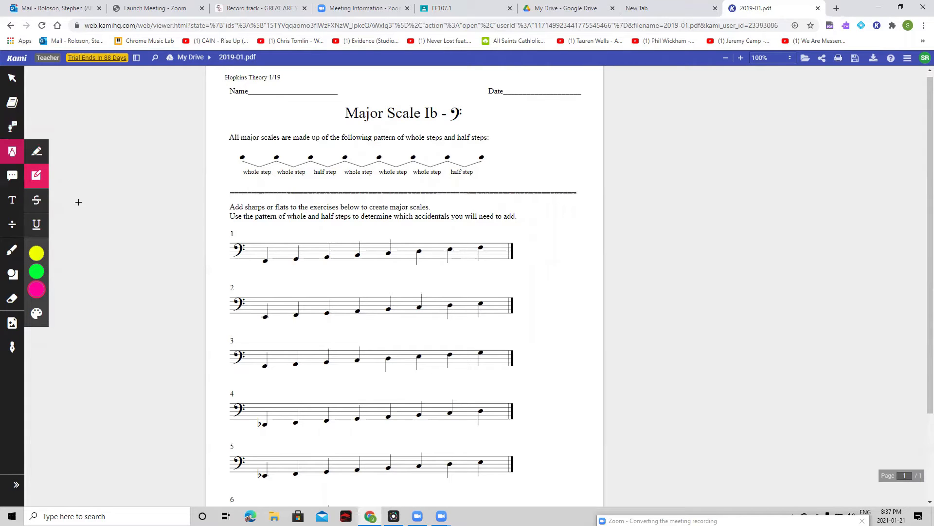
{"action": "mouse_move", "coordinate": [45, 253]}
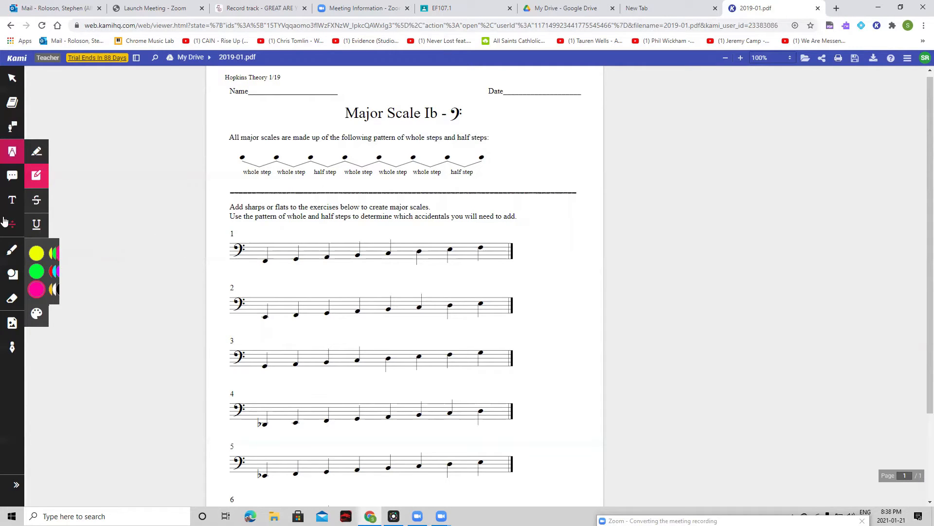
{"action": "left_click", "coordinate": [37, 151]}
{"action": "left_click_drag", "start_coordinate": [228, 206], "coordinate": [243, 206]}
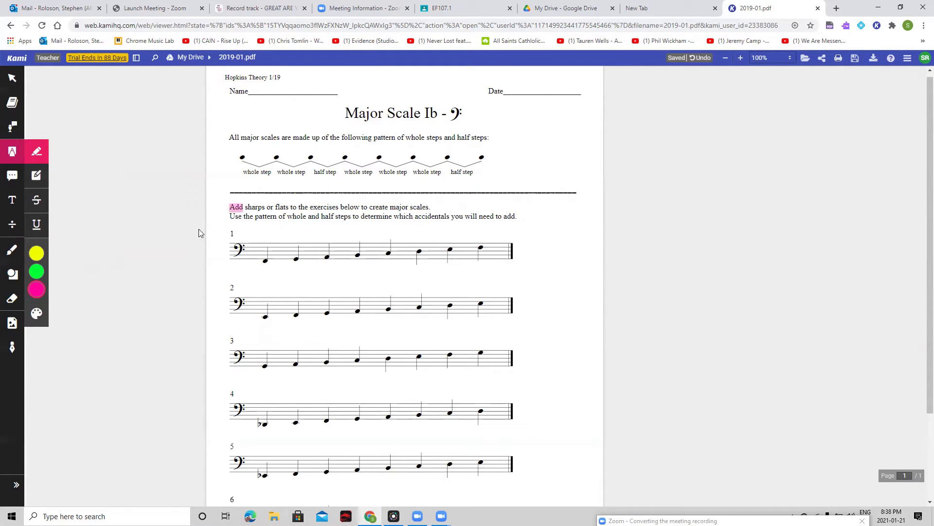
Step: Box-highlight the first, fourth and fifth notes of exercise 1 in pink, and overlay a yellow box on the fourth note
{"action": "left_click", "coordinate": [36, 176]}
{"action": "left_click_drag", "start_coordinate": [258, 252], "coordinate": [277, 269]}
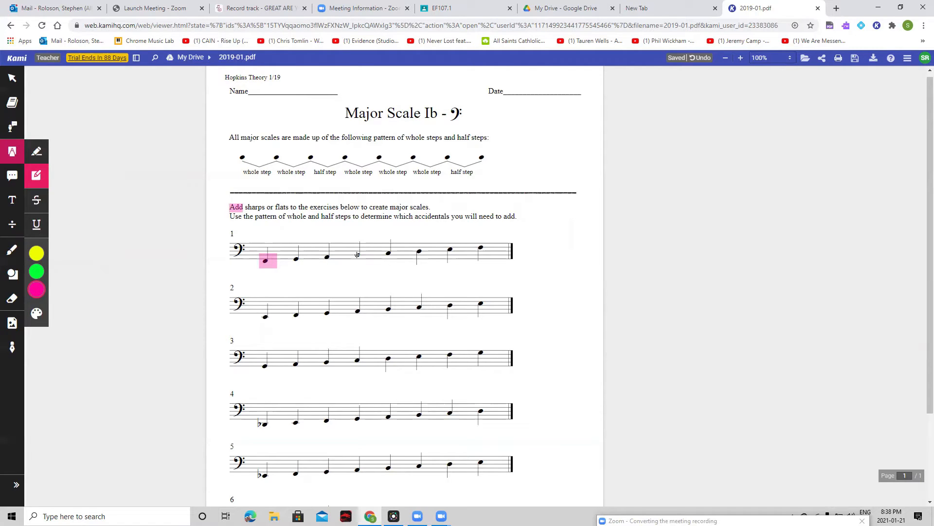
{"action": "mouse_move", "coordinate": [361, 259]}
{"action": "left_mouse_down"}
{"action": "mouse_move", "coordinate": [389, 253]}
{"action": "mouse_move", "coordinate": [400, 261]}
{"action": "left_mouse_up"}
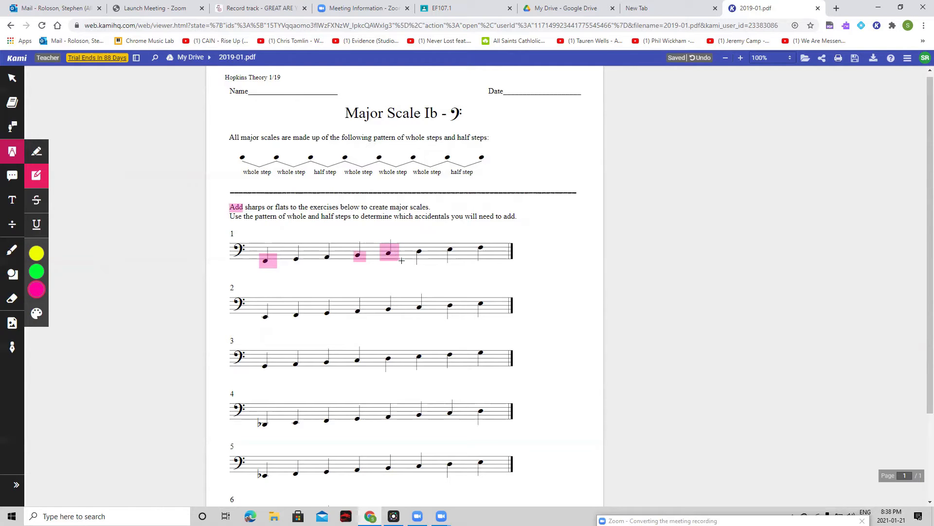
{"action": "left_click", "coordinate": [64, 255]}
{"action": "left_click_drag", "start_coordinate": [354, 251], "coordinate": [371, 261]}
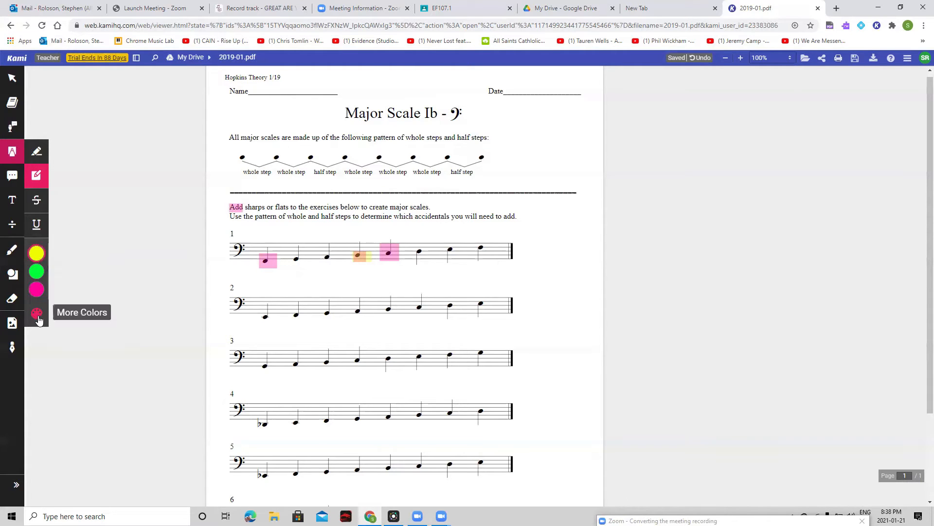
Step: Strike through "exercises" and underline "scales" in yellow in the first line of the exercise instructions
{"action": "left_click", "coordinate": [37, 207]}
{"action": "left_click_drag", "start_coordinate": [309, 208], "coordinate": [338, 208]}
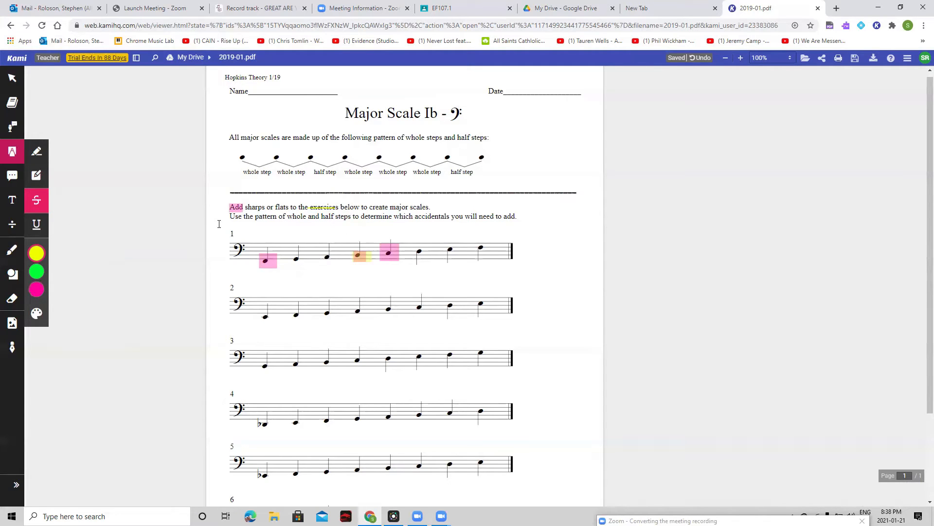
{"action": "left_click", "coordinate": [37, 224]}
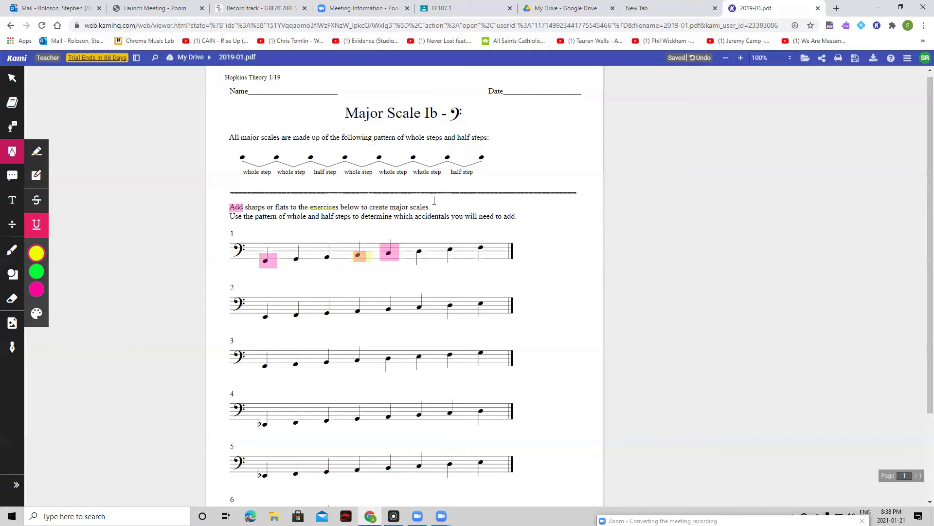
{"action": "left_click_drag", "start_coordinate": [430, 211], "coordinate": [410, 209]}
Step: Add a text comment reading "Comment" on the page just to the right of the whole and half step pattern
{"action": "left_click", "coordinate": [12, 175]}
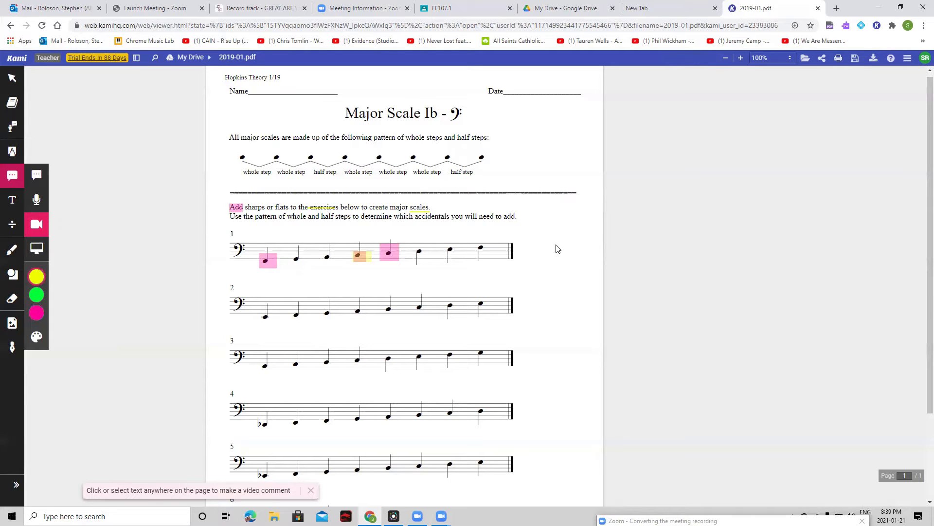
{"action": "left_click", "coordinate": [37, 174]}
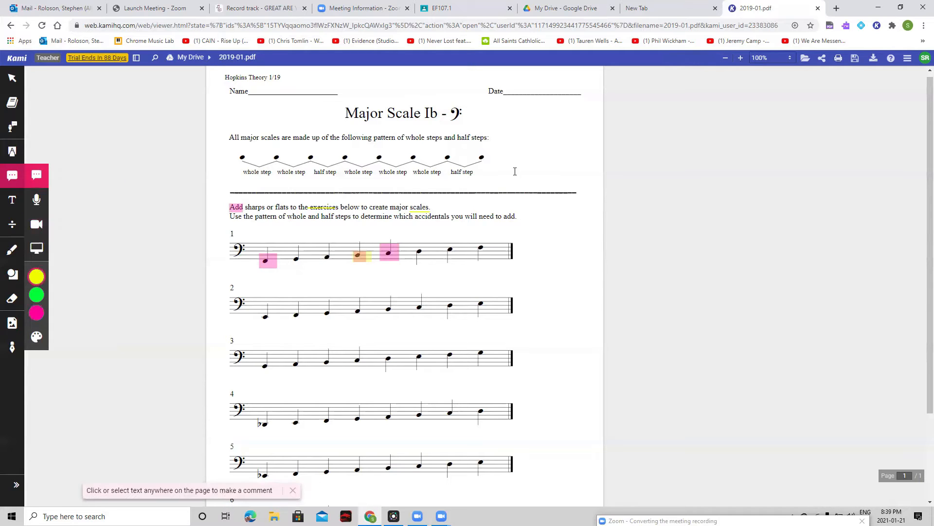
{"action": "left_click", "coordinate": [522, 163]}
{"action": "type", "text": "Comment"}
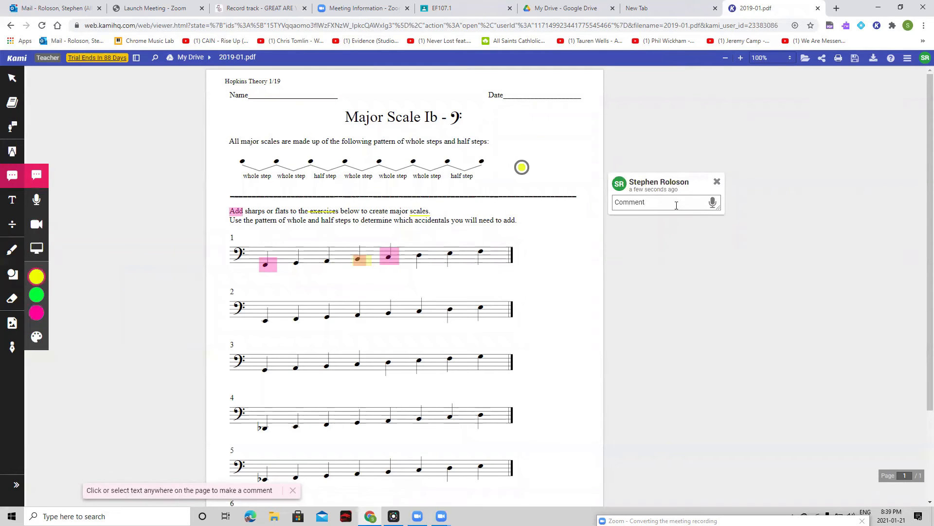
{"action": "key", "text": "Return"}
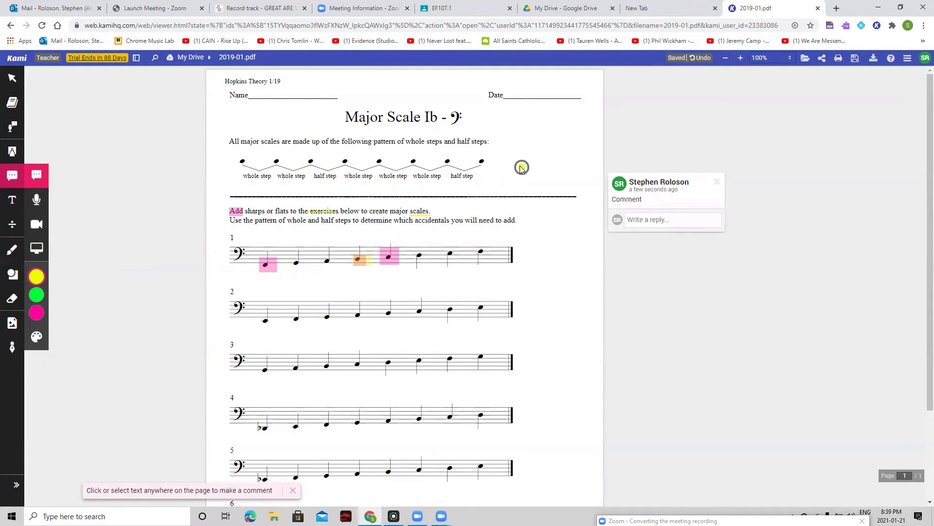
Step: Move the comment marker up beside the end of the sentence beginning "All major scales are made up"
{"action": "left_click_drag", "start_coordinate": [522, 168], "coordinate": [532, 140]}
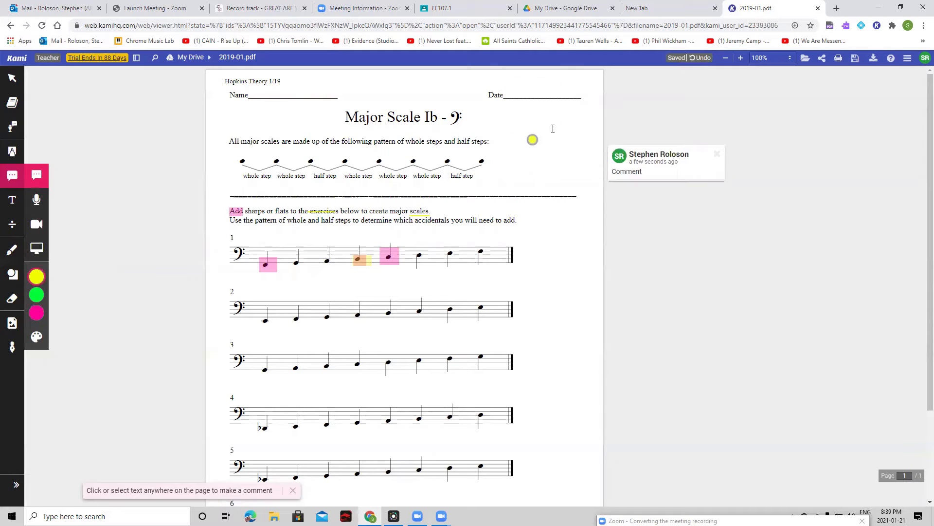
{"action": "left_click", "coordinate": [531, 140]}
{"action": "mouse_move", "coordinate": [534, 139]}
{"action": "left_mouse_down"}
{"action": "mouse_move", "coordinate": [538, 131]}
{"action": "mouse_move", "coordinate": [533, 137]}
{"action": "left_mouse_up"}
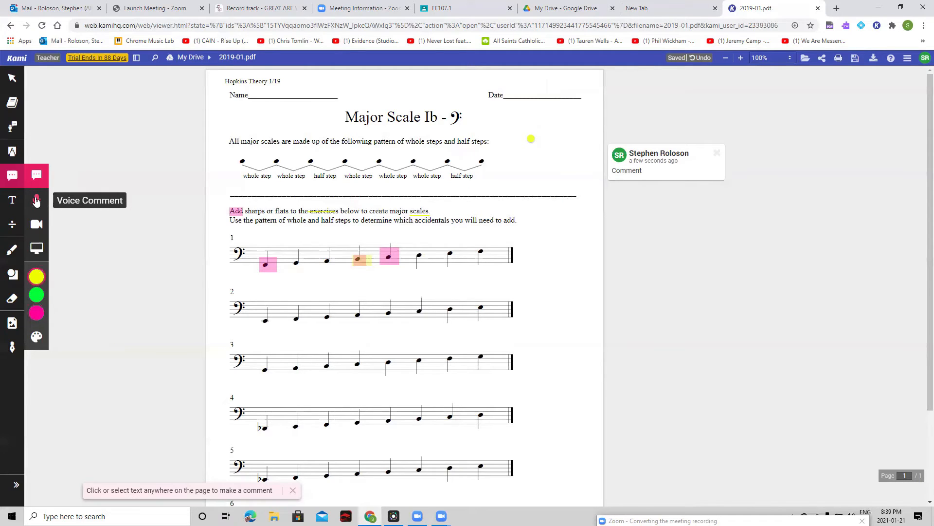
Step: Record a voice comment of about 11 seconds just below the text comment's marker
{"action": "left_click", "coordinate": [36, 200]}
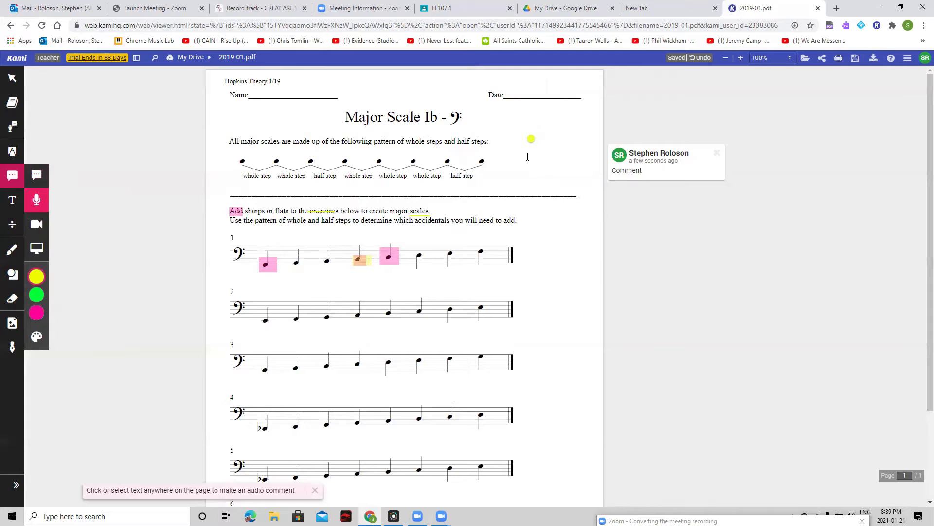
{"action": "left_click", "coordinate": [529, 154]}
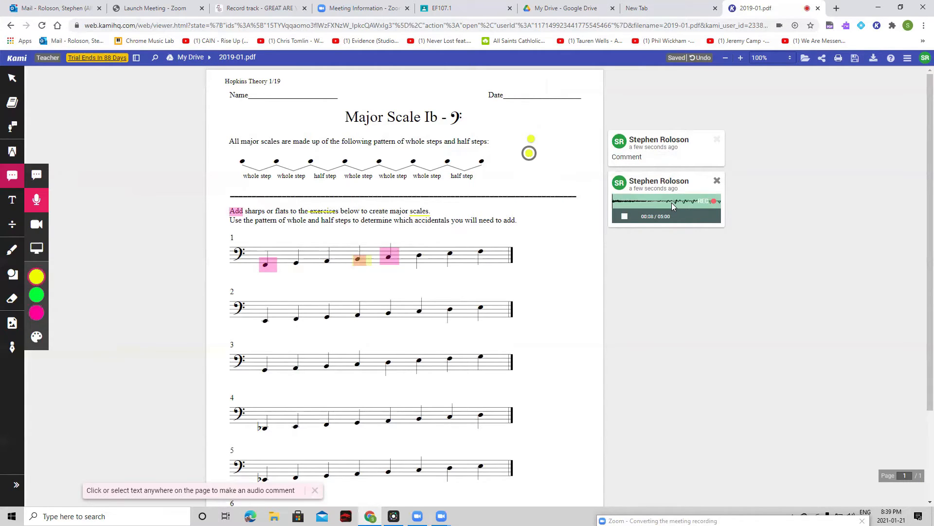
{"action": "left_click", "coordinate": [624, 217]}
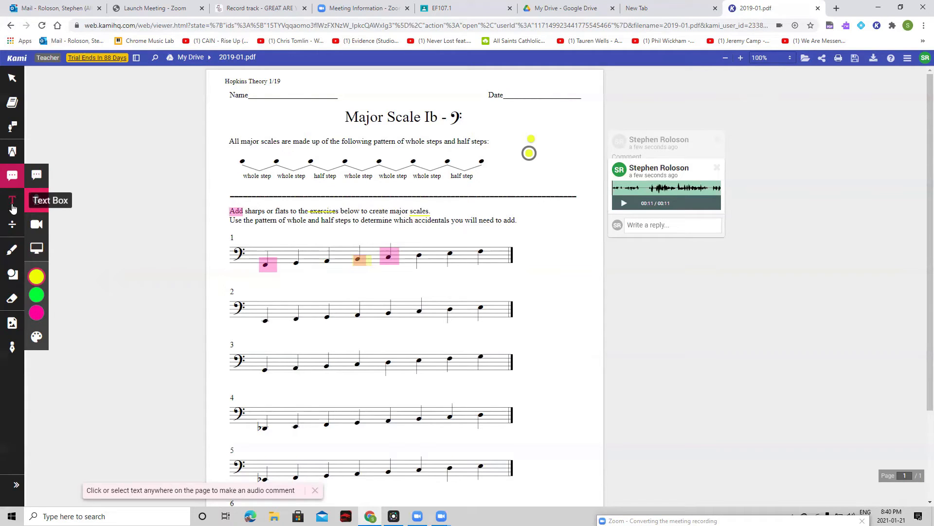
Step: Add a text box reading "Testing" below the first note of exercise 1
{"action": "left_click", "coordinate": [12, 204]}
{"action": "left_click", "coordinate": [267, 269]}
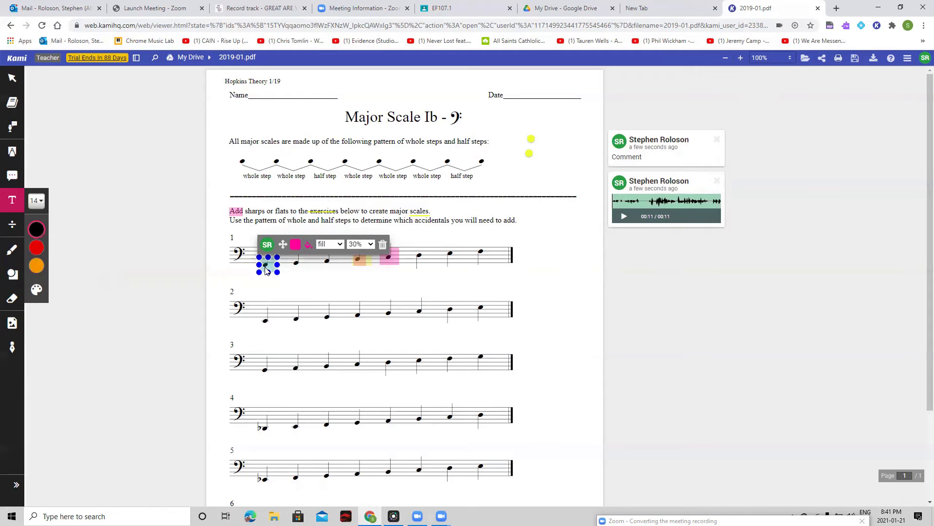
{"action": "left_click", "coordinate": [239, 260]}
{"action": "right_click", "coordinate": [238, 262]}
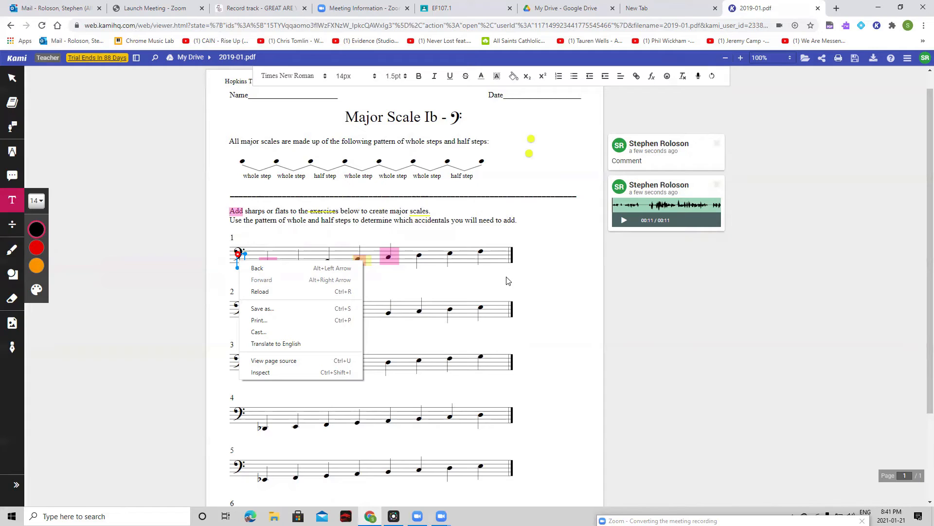
{"action": "left_click", "coordinate": [478, 281]}
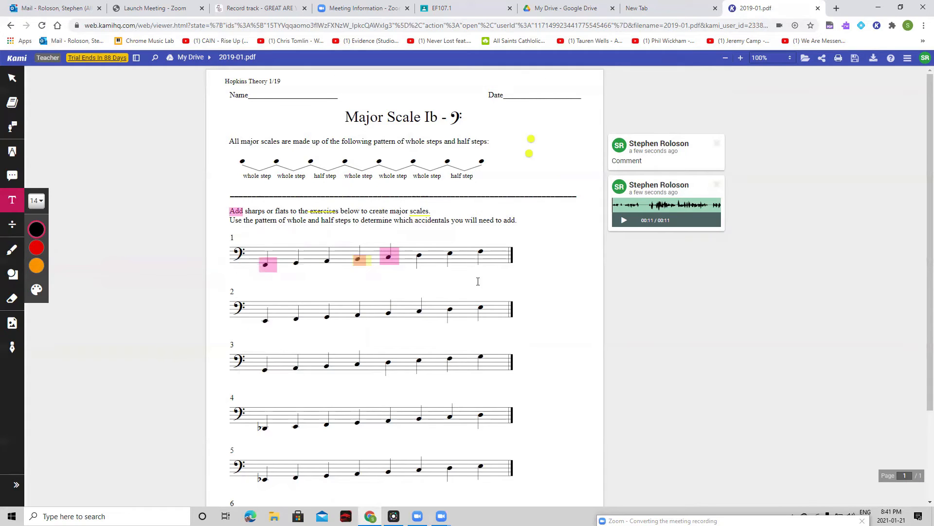
{"action": "left_click", "coordinate": [258, 276]}
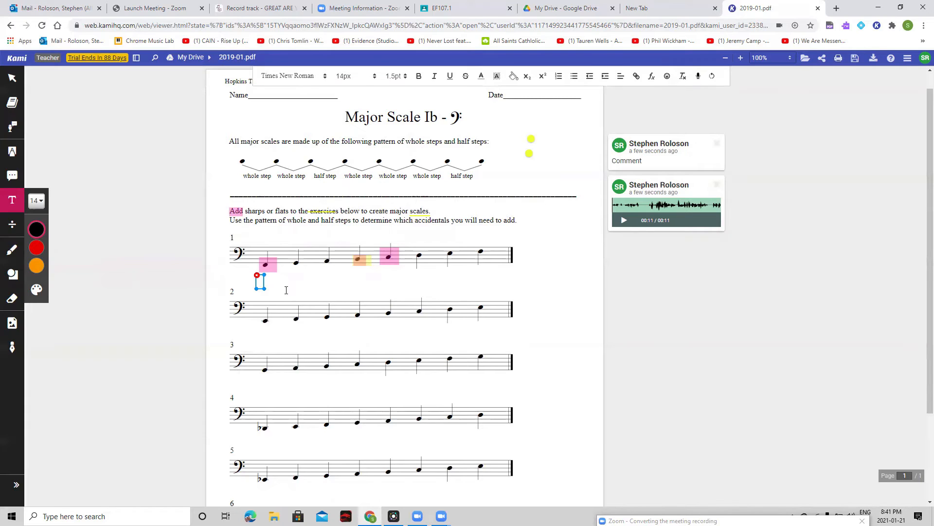
{"action": "type", "text": "Testing"}
{"action": "left_click", "coordinate": [499, 287]}
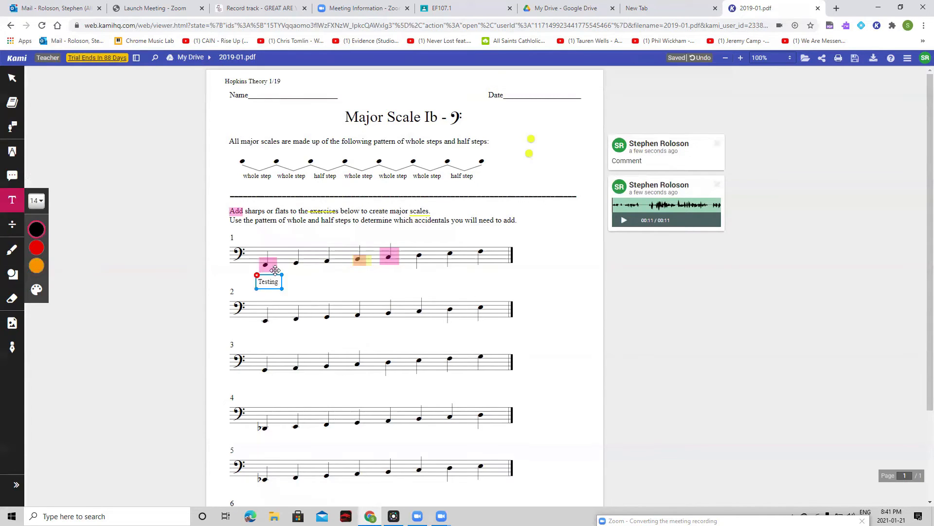
{"action": "mouse_move", "coordinate": [37, 248]}
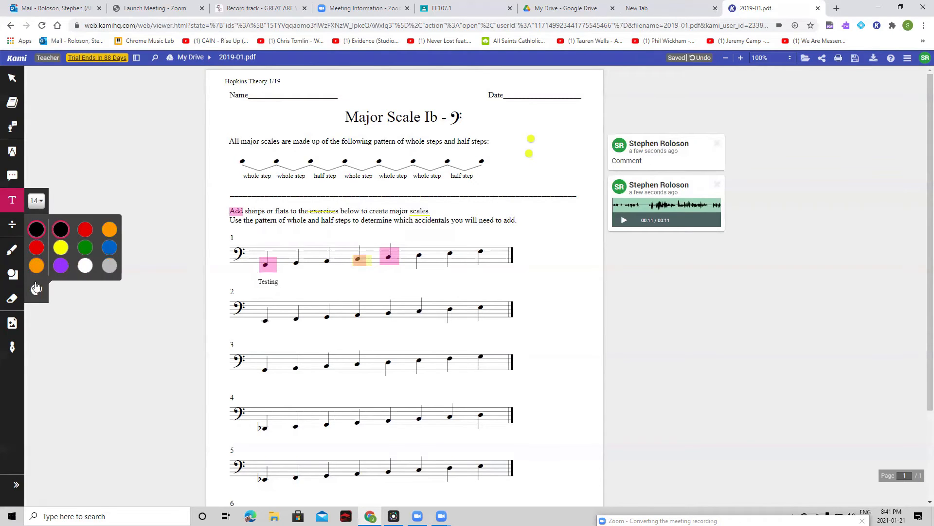
Step: Draw the Roman numerals I, IV, V and I freehand in black below the first, fourth, fifth and last notes of exercise 2
{"action": "left_click", "coordinate": [271, 282]}
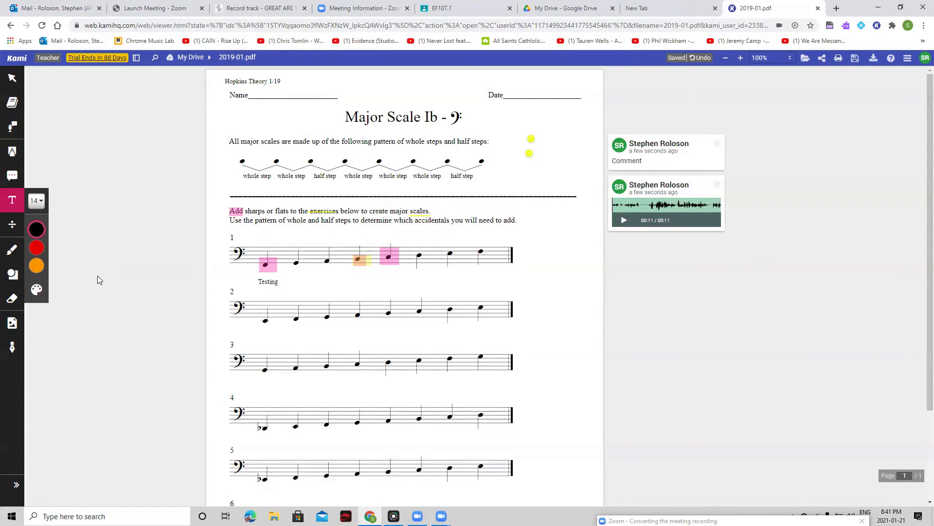
{"action": "left_click", "coordinate": [12, 249]}
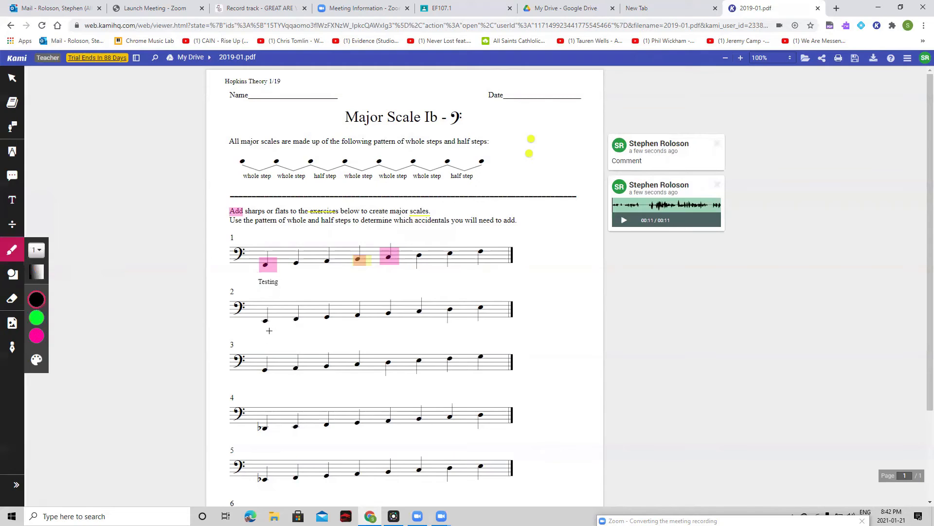
{"action": "mouse_move", "coordinate": [266, 330]}
{"action": "left_mouse_down"}
{"action": "mouse_move", "coordinate": [265, 340]}
{"action": "mouse_move", "coordinate": [281, 339]}
{"action": "left_mouse_up"}
{"action": "mouse_move", "coordinate": [357, 317]}
{"action": "left_mouse_down"}
{"action": "mouse_move", "coordinate": [354, 335]}
{"action": "mouse_move", "coordinate": [364, 318]}
{"action": "mouse_move", "coordinate": [394, 317]}
{"action": "mouse_move", "coordinate": [372, 314]}
{"action": "mouse_move", "coordinate": [359, 333]}
{"action": "mouse_move", "coordinate": [395, 318]}
{"action": "mouse_move", "coordinate": [497, 312]}
{"action": "mouse_move", "coordinate": [484, 322]}
{"action": "mouse_move", "coordinate": [496, 325]}
{"action": "left_mouse_up"}
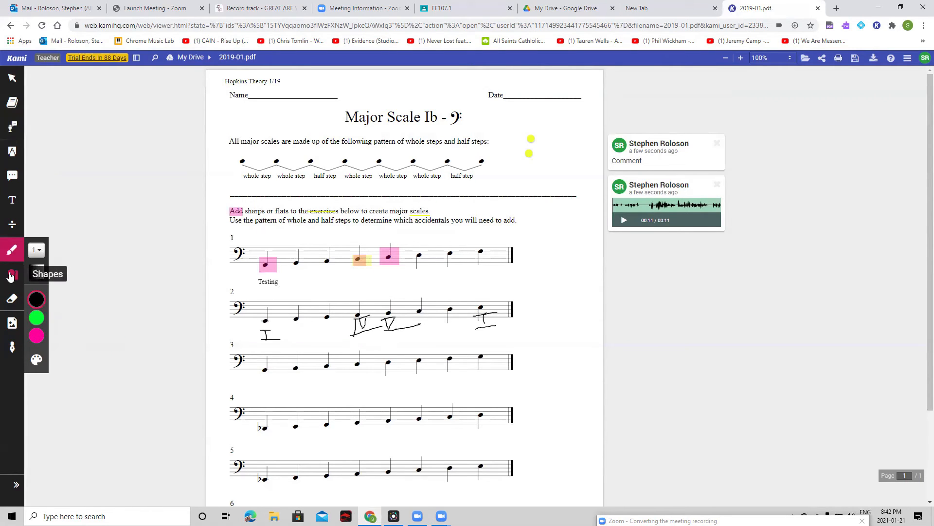
Step: Erase the bottom lines of the last three handwritten numerals in exercise 2, along with the I stroke of the IV
{"action": "left_click", "coordinate": [8, 299]}
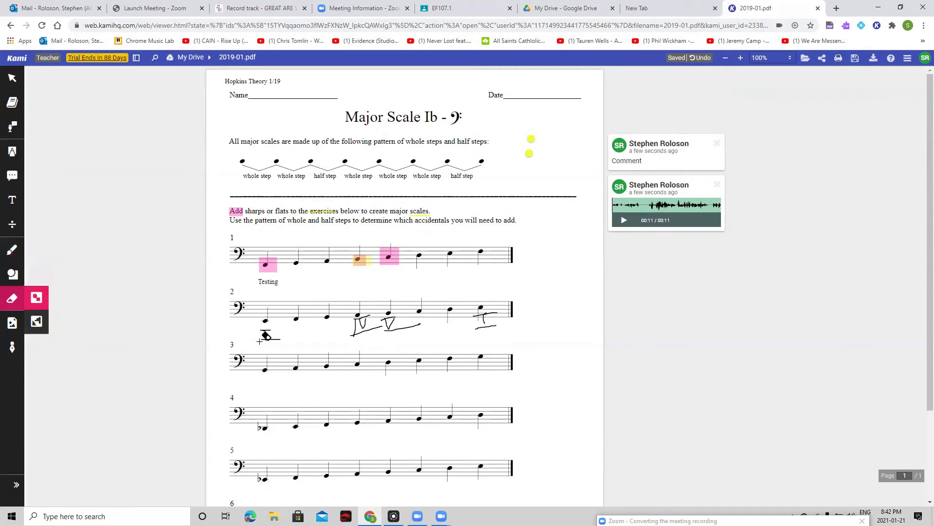
{"action": "mouse_move", "coordinate": [492, 325]}
{"action": "left_mouse_down"}
{"action": "mouse_move", "coordinate": [358, 332]}
{"action": "mouse_move", "coordinate": [377, 330]}
{"action": "left_mouse_up"}
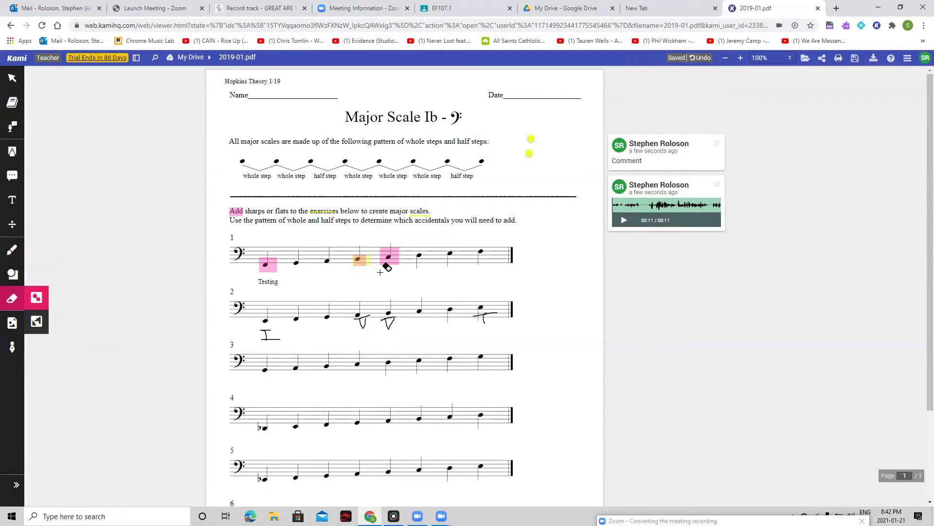
Step: Place the dog sticker with the blue circle and yellow stars beside the two yellow comment markers
{"action": "left_click", "coordinate": [12, 322]}
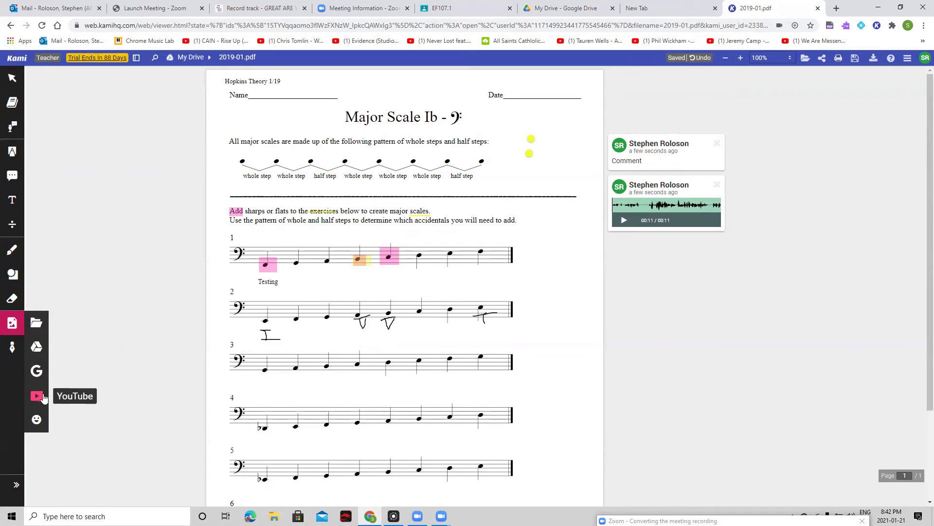
{"action": "left_click", "coordinate": [38, 421]}
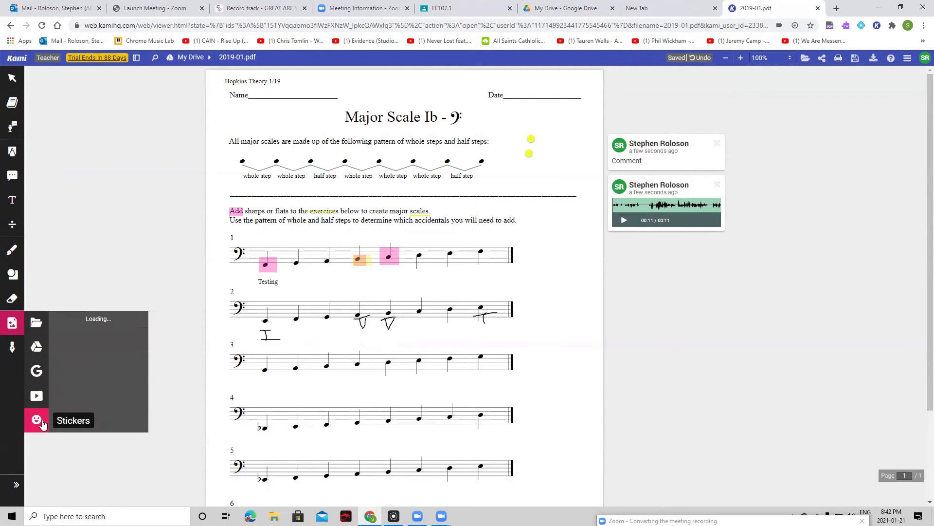
{"action": "left_click", "coordinate": [68, 328]}
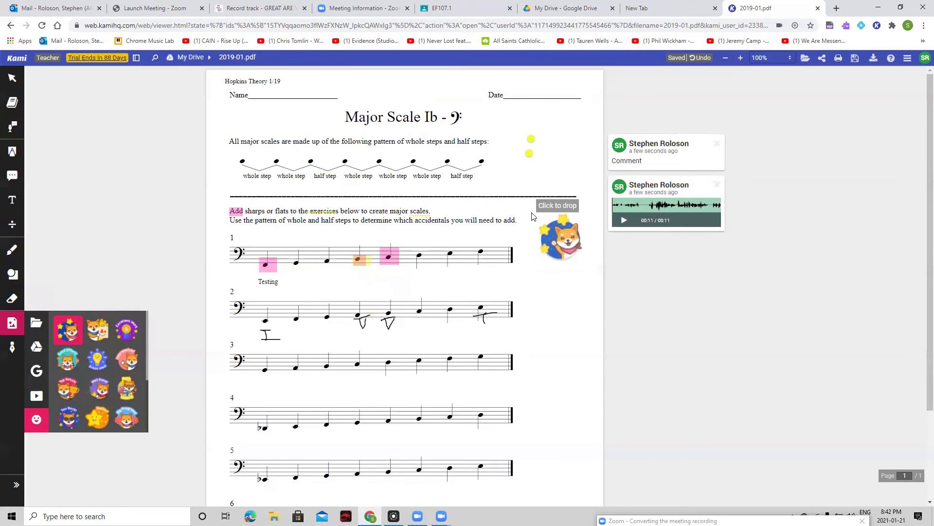
{"action": "left_click", "coordinate": [539, 136]}
{"action": "left_click", "coordinate": [565, 176]}
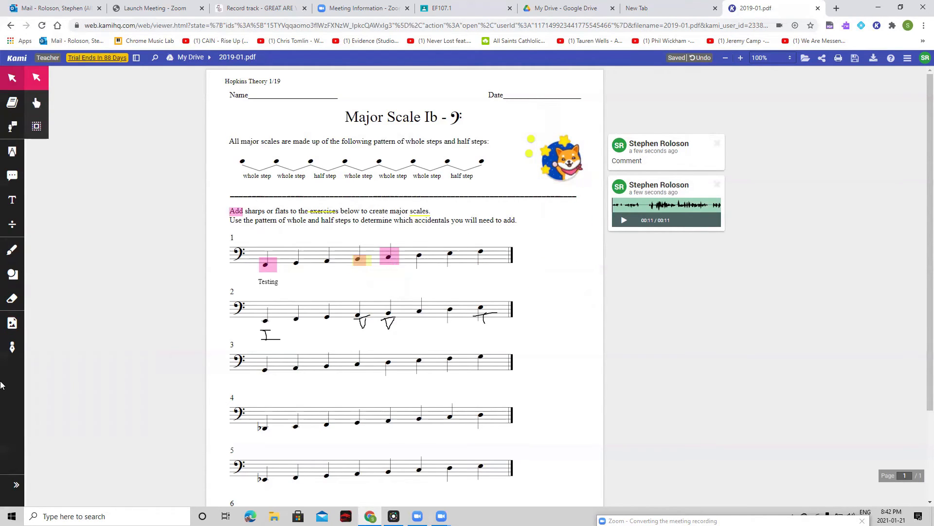
Step: View the options for adding a new signature, then close them without creating one
{"action": "left_click", "coordinate": [12, 347]}
{"action": "left_click", "coordinate": [421, 325]}
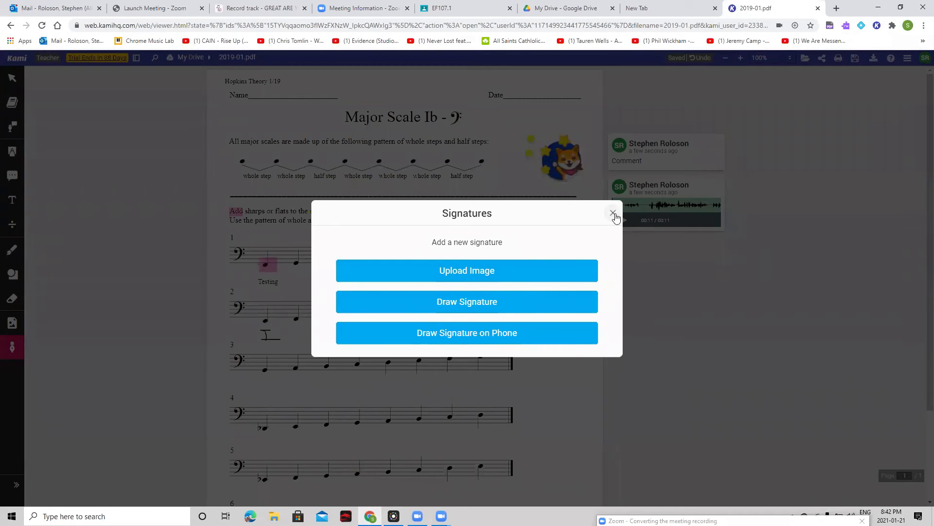
{"action": "left_click", "coordinate": [613, 213]}
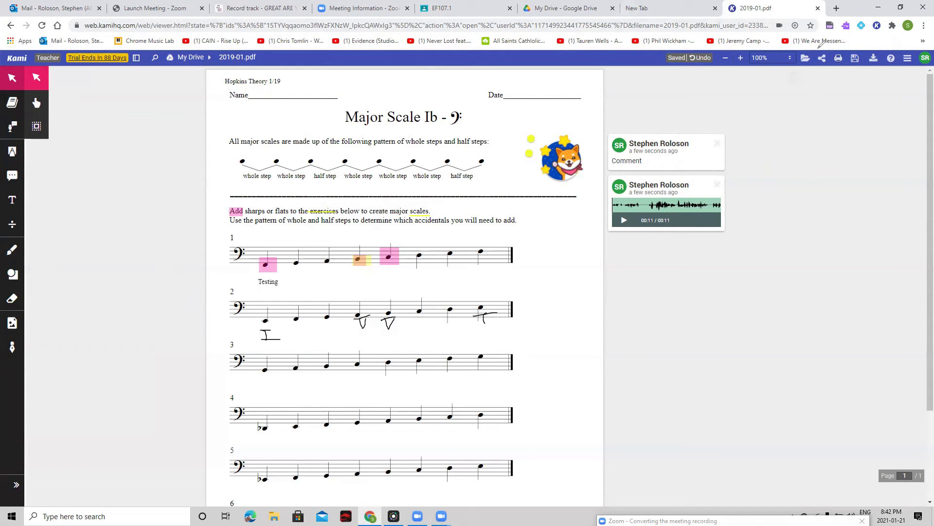
{"action": "left_click_drag", "start_coordinate": [919, 55], "coordinate": [913, 54]}
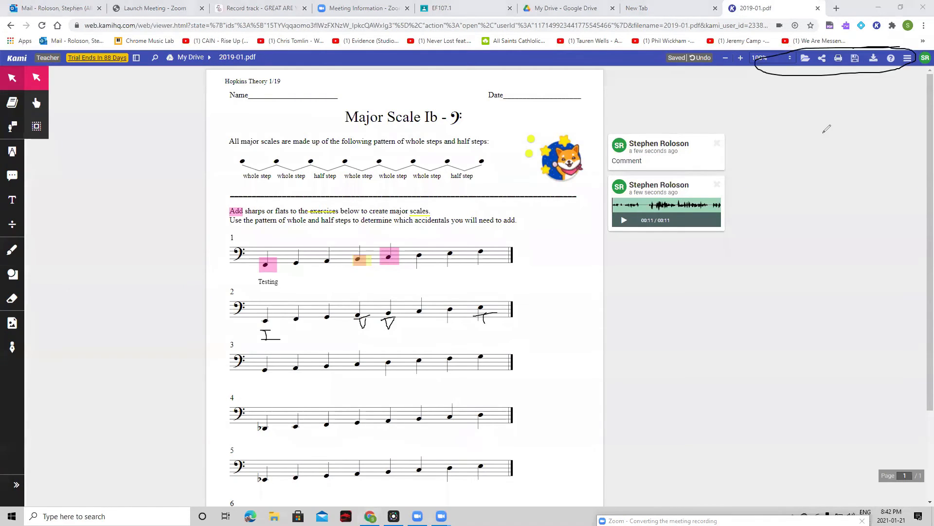
{"action": "left_click_drag", "start_coordinate": [823, 88], "coordinate": [846, 94]}
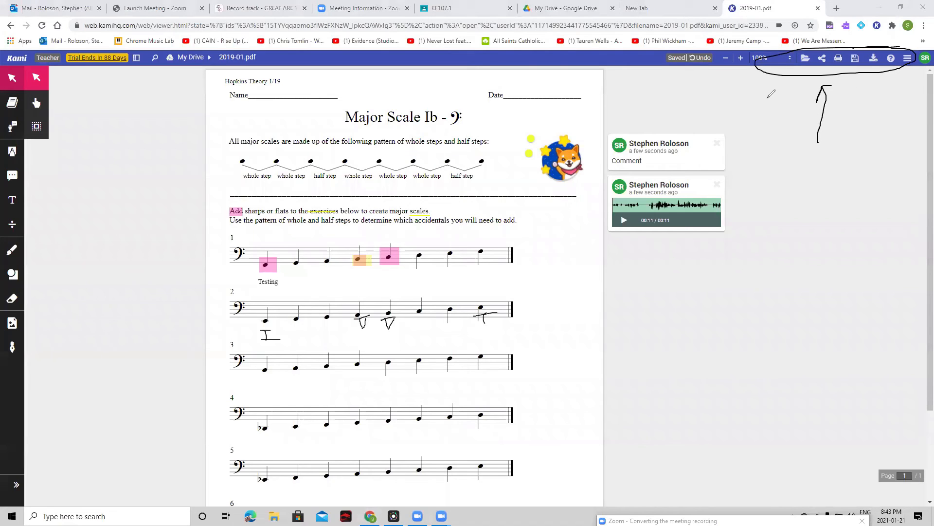
{"action": "left_click", "coordinate": [534, 20]}
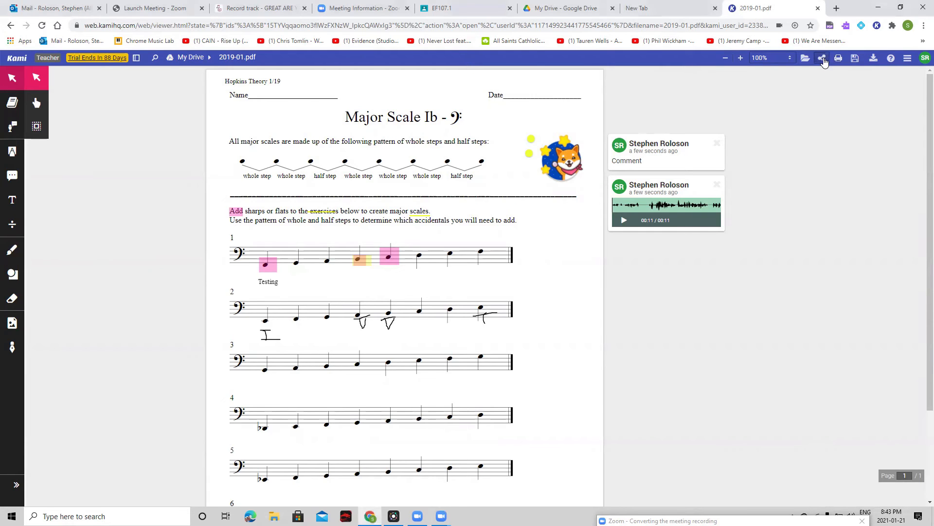
Step: Generate a sharing link for the PDF that gives anyone with the link editor access and allows download and print
{"action": "left_click", "coordinate": [823, 60]}
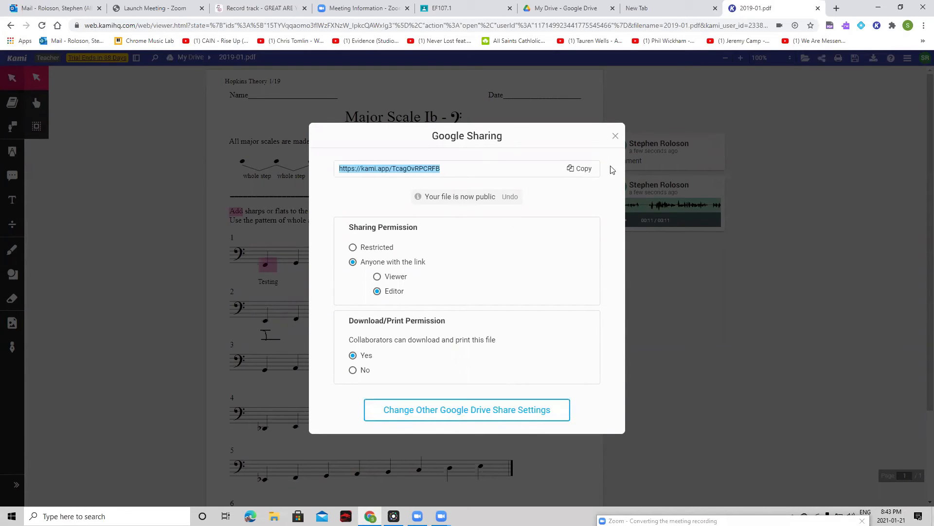
{"action": "left_click", "coordinate": [615, 136]}
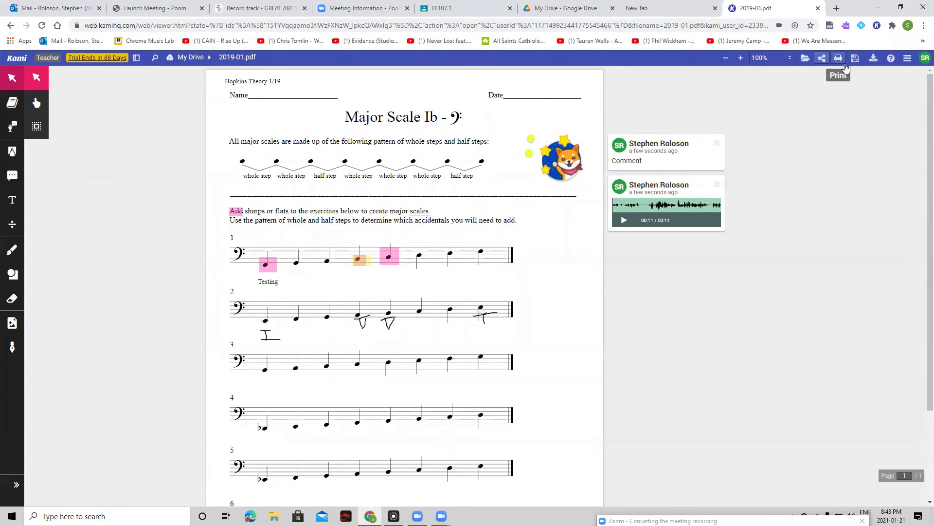
Step: Export all pages of the PDF with all annotations to the computer and open the downloaded file
{"action": "left_click", "coordinate": [873, 62]}
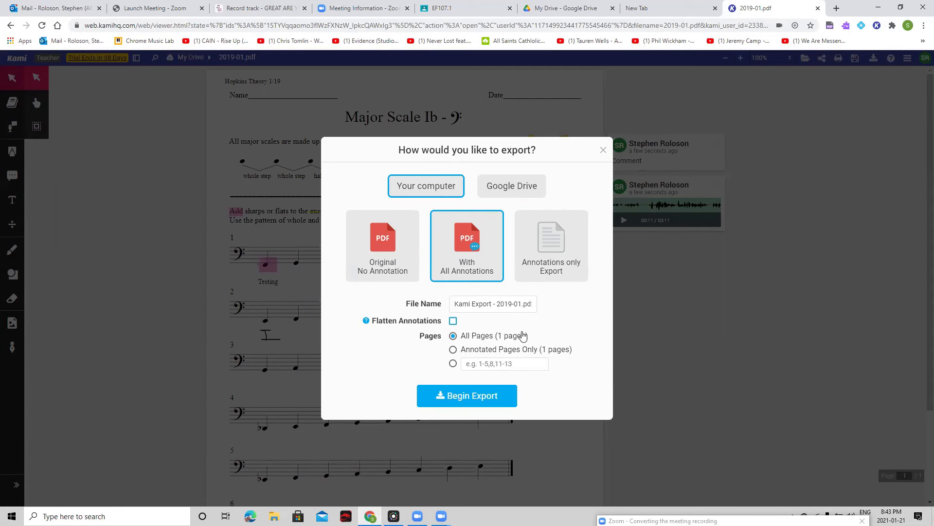
{"action": "left_click", "coordinate": [497, 397]}
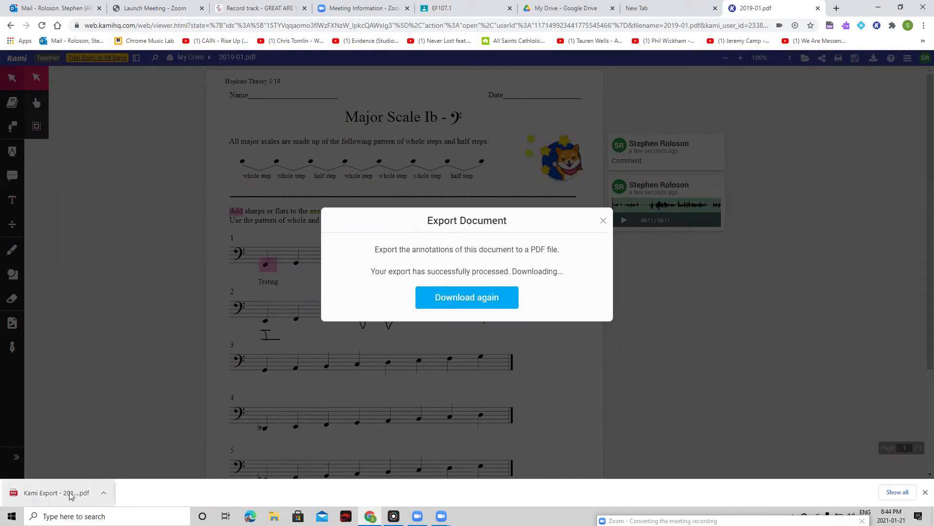
{"action": "left_click", "coordinate": [54, 494]}
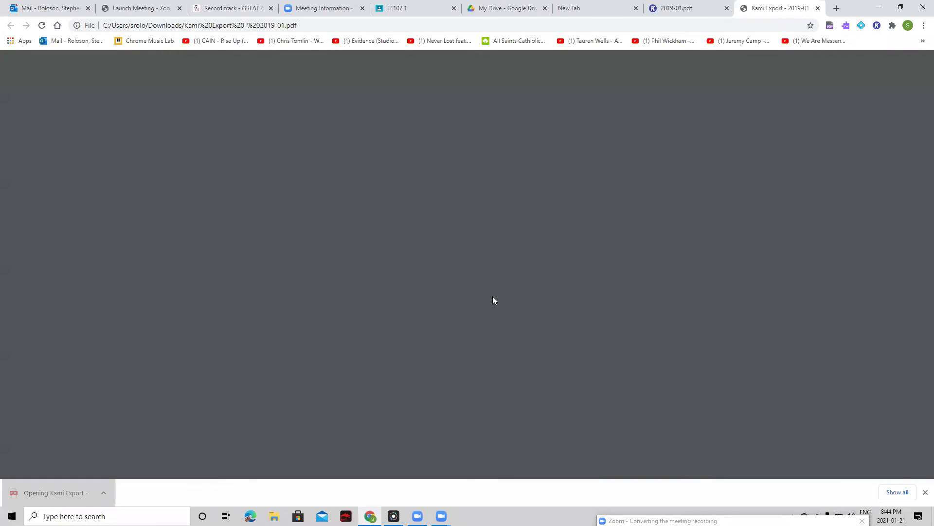